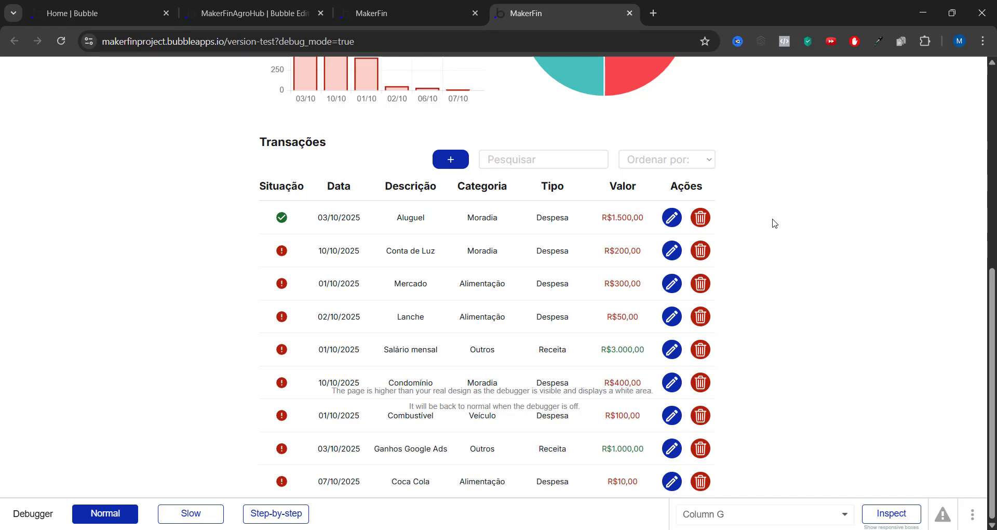
Switch to the MakerFinAgroHub page in the Bubble editor and collapse the Dashboard and Gráficos groups in the elements tree.
left_click(255, 13)
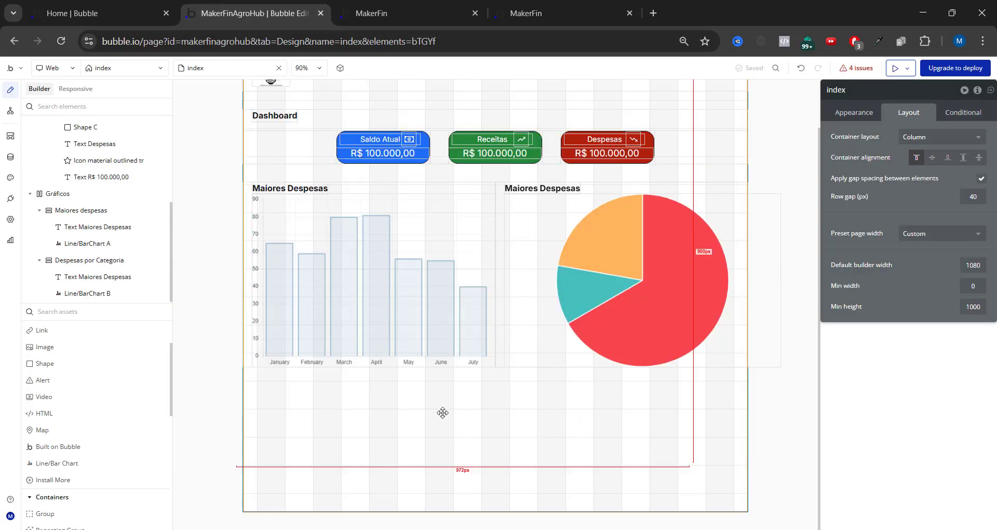
left_click(678, 416)
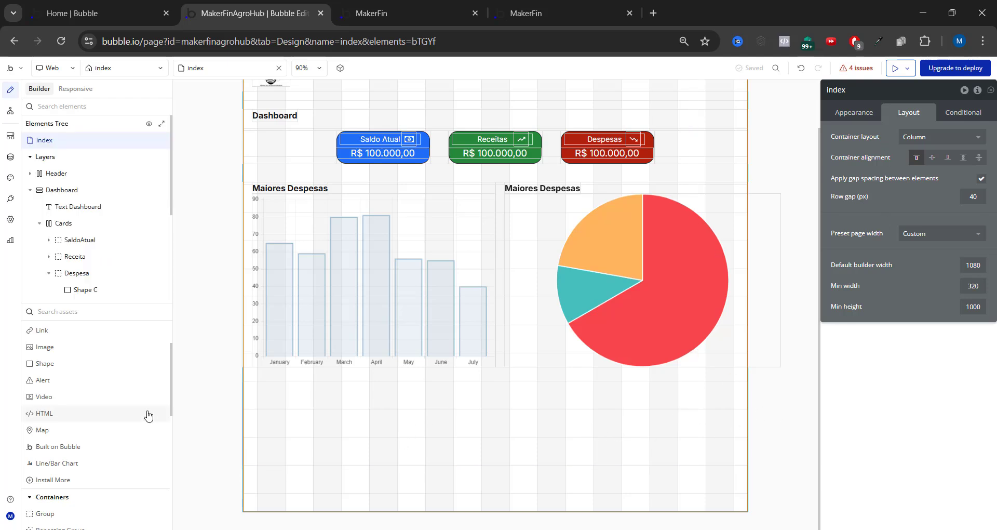
left_click(34, 190)
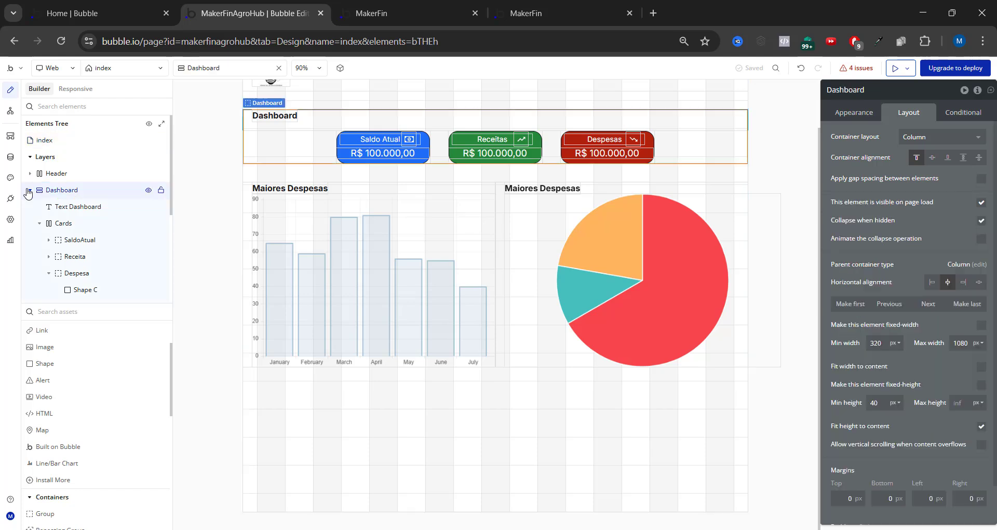
left_click(29, 190)
left_click(30, 207)
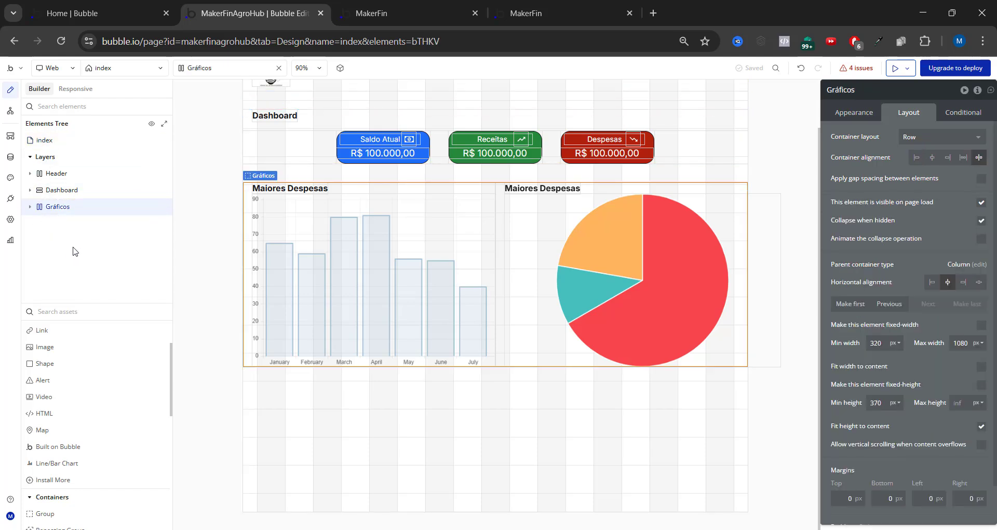
Add a group to the page below the charts and name it Transações.
scroll(42, 452, "down", 2)
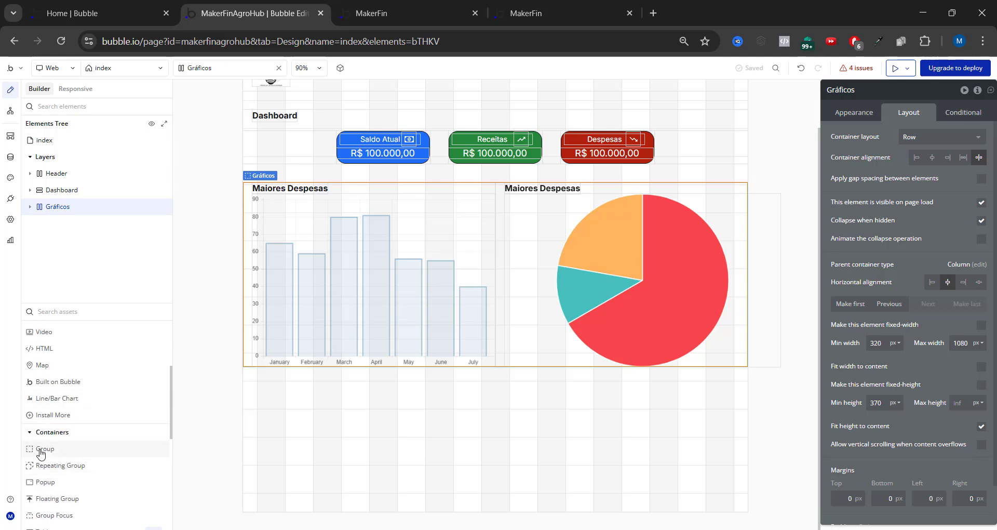
left_click_drag(41, 452, 322, 367)
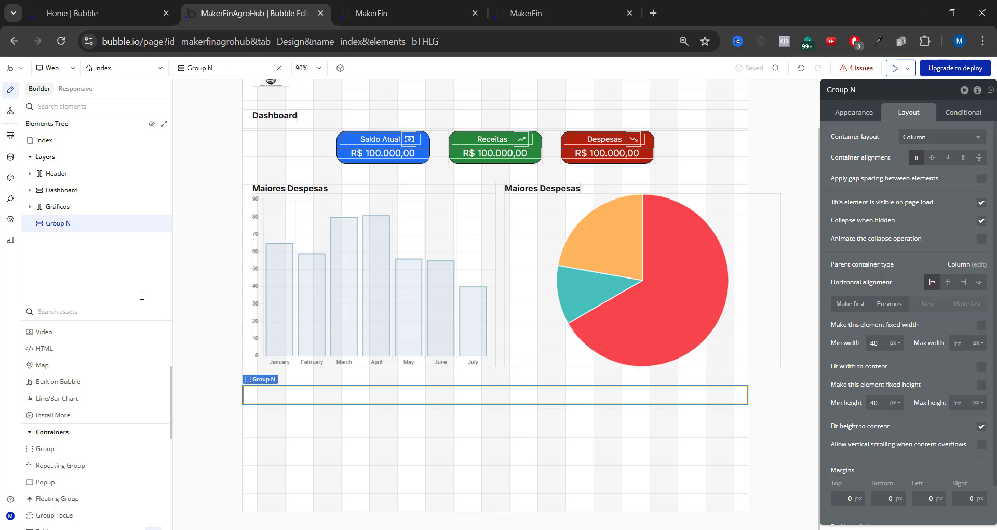
double_click(69, 223)
type("T")
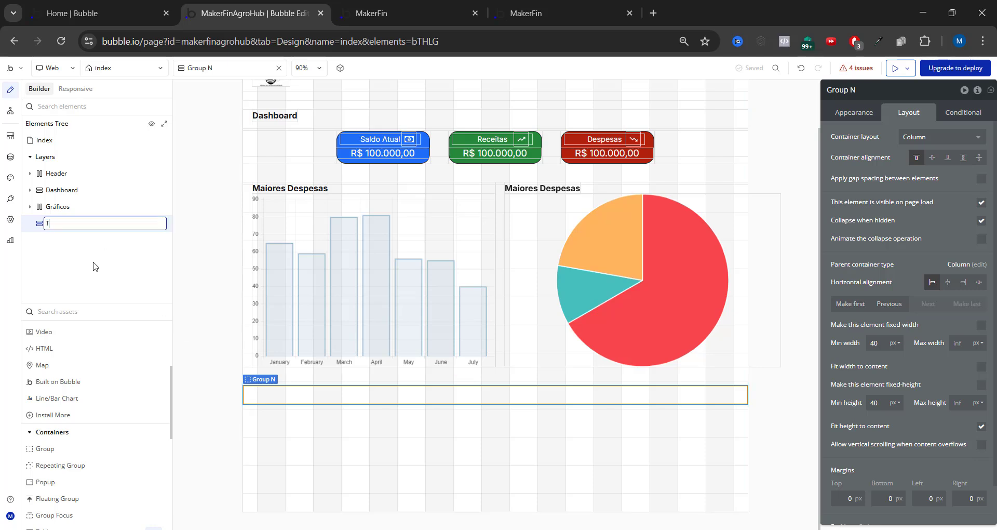
type("ransações")
key("Return")
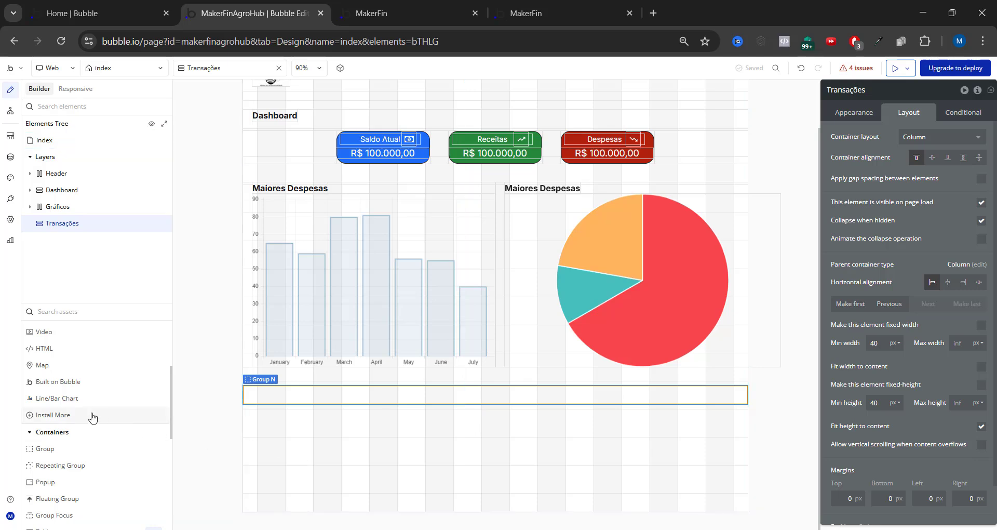
Add a text element inside the Transações group with the content "Transações".
scroll(69, 418, "up", 3)
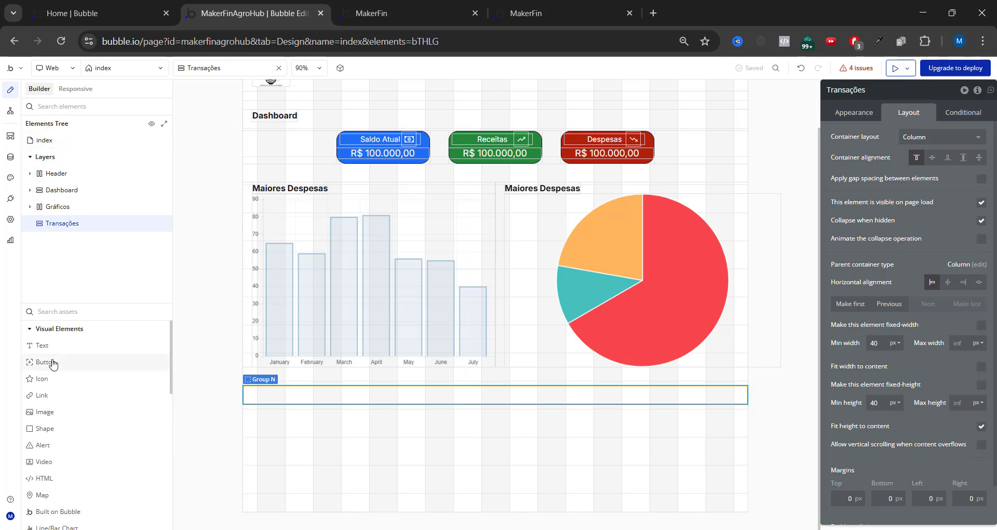
left_click_drag(41, 345, 276, 400)
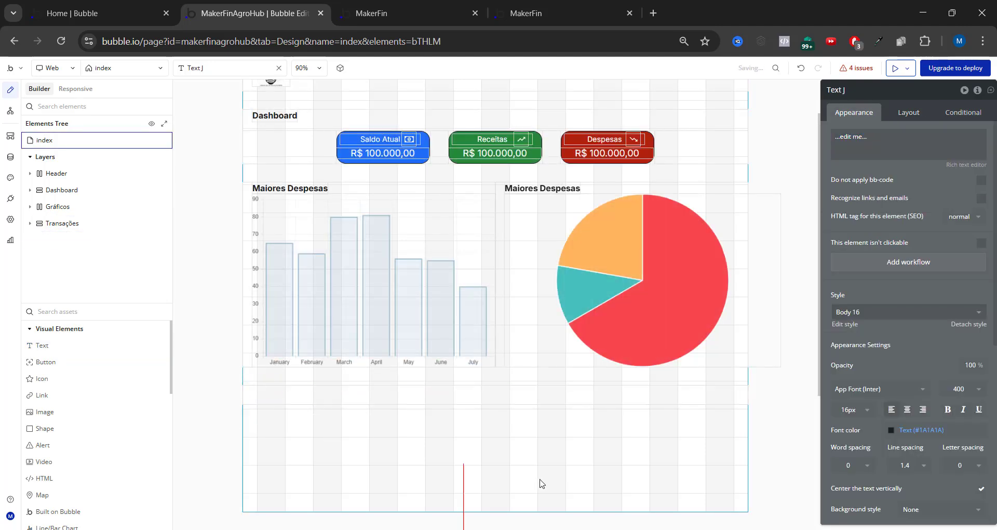
left_click(32, 223)
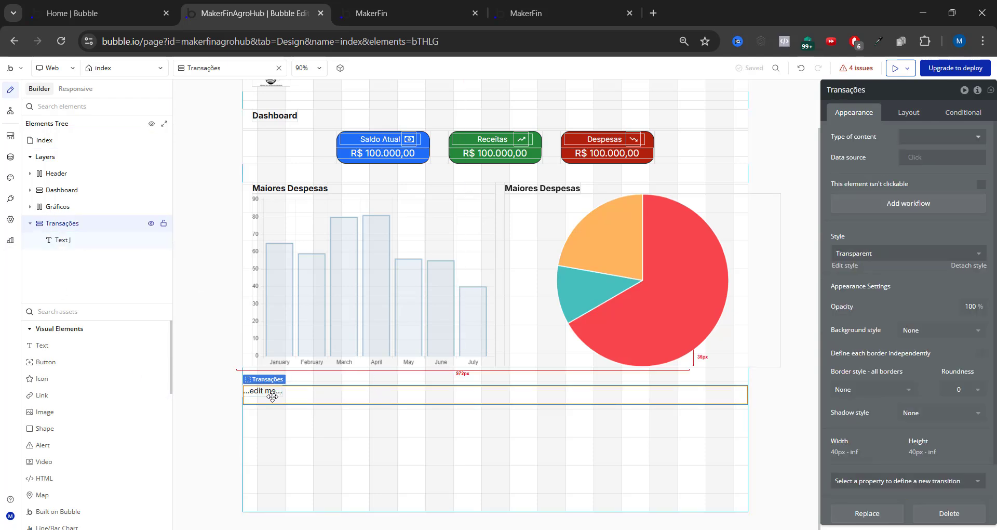
left_click(252, 392)
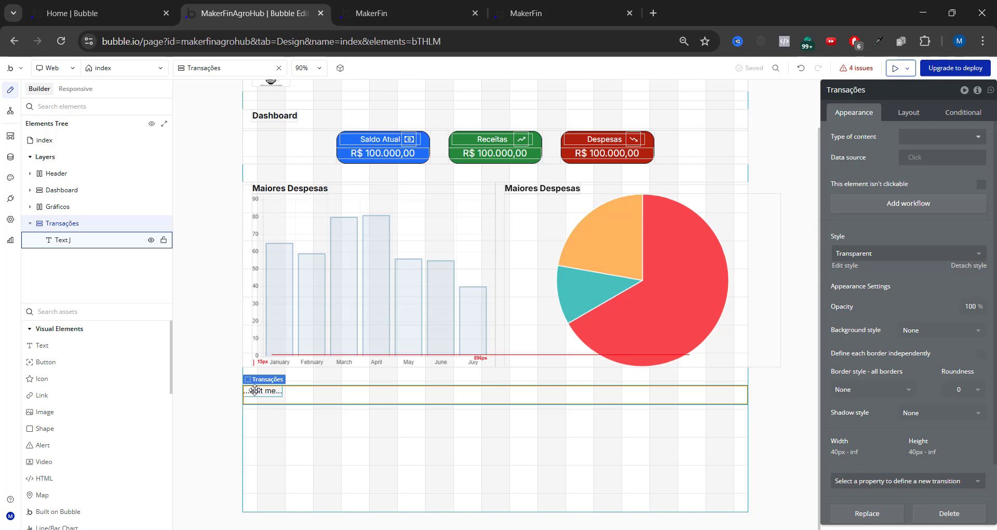
triple_click(890, 145)
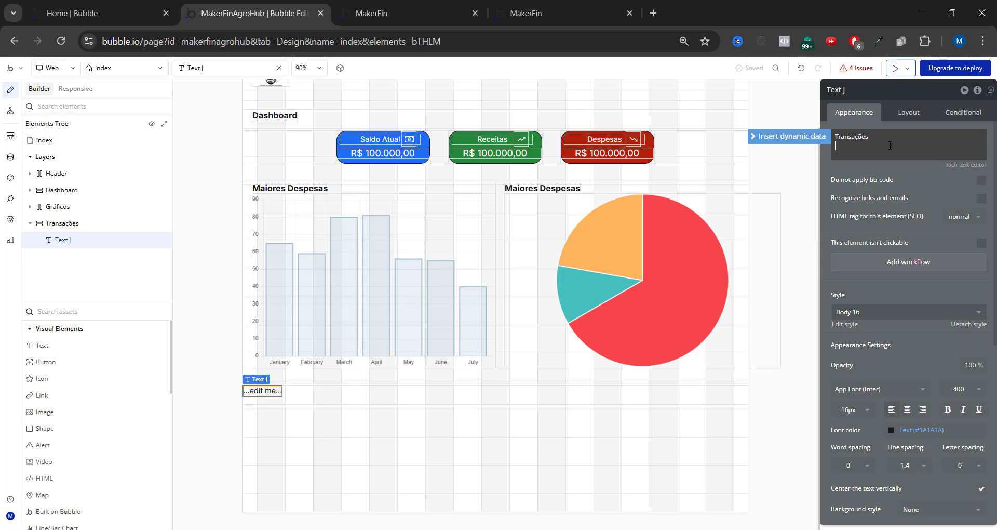
type("Transações")
key("BackSpace")
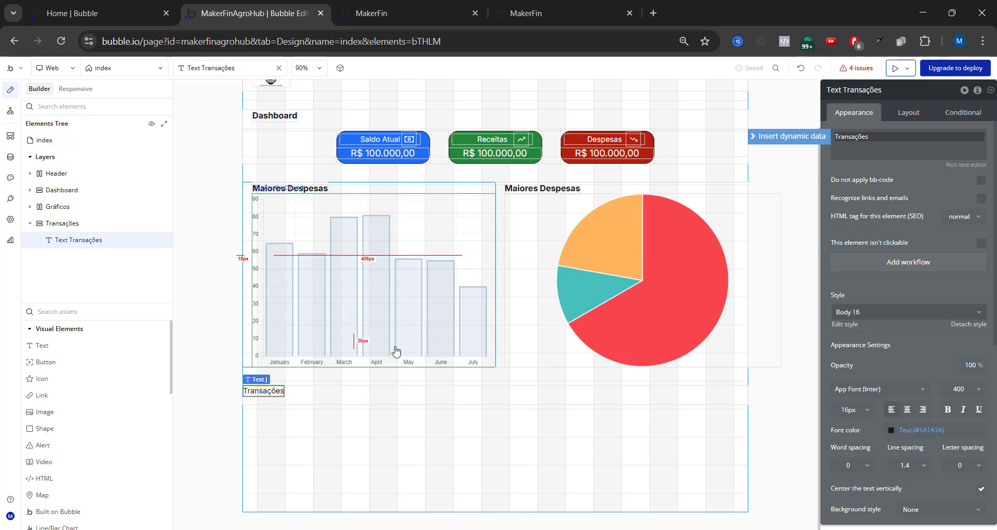
Make the Transações heading text bold at size 18 and give it a left margin of 20 px.
left_click(953, 410)
left_click(862, 413)
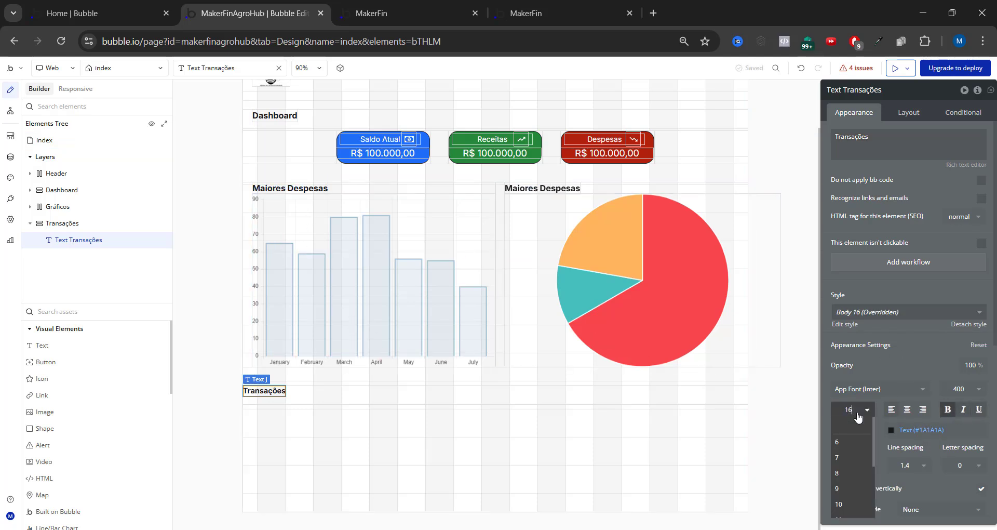
type("18")
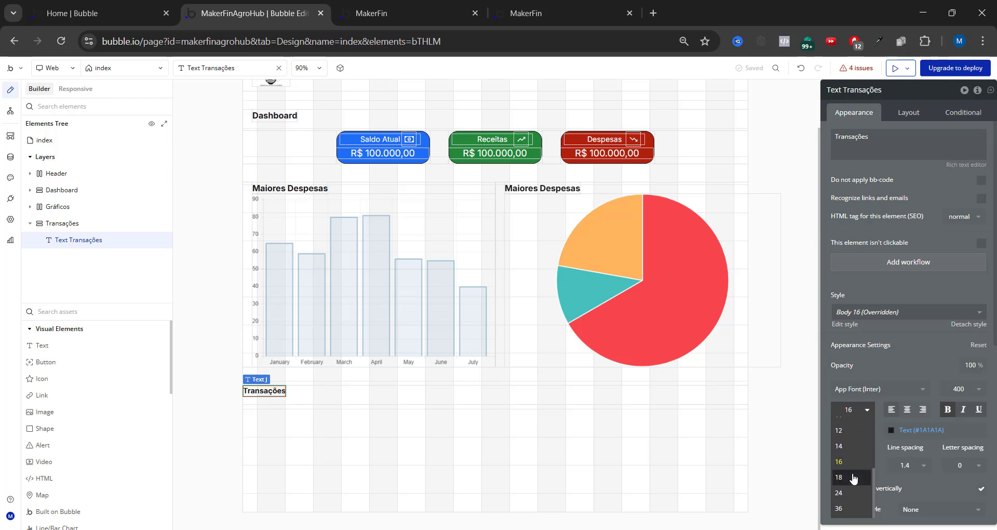
key("Return")
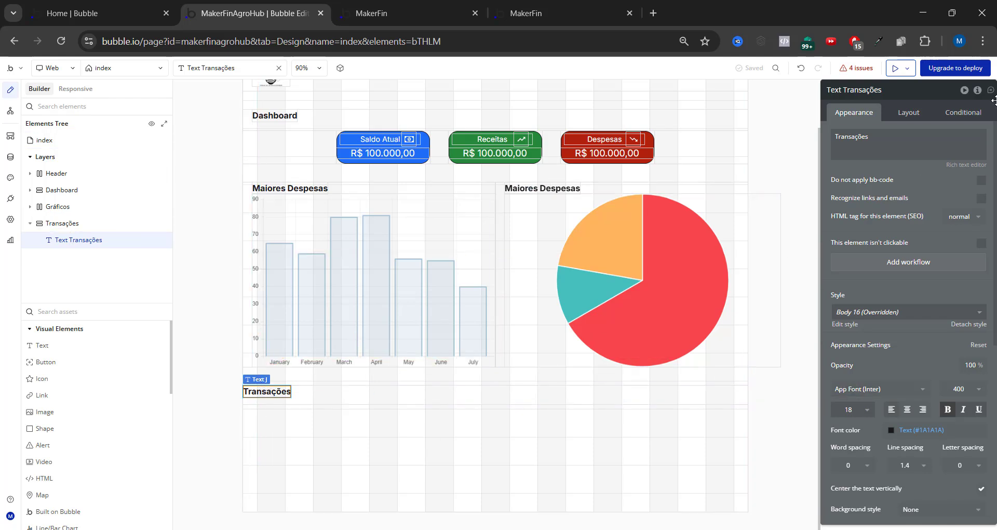
left_click(909, 114)
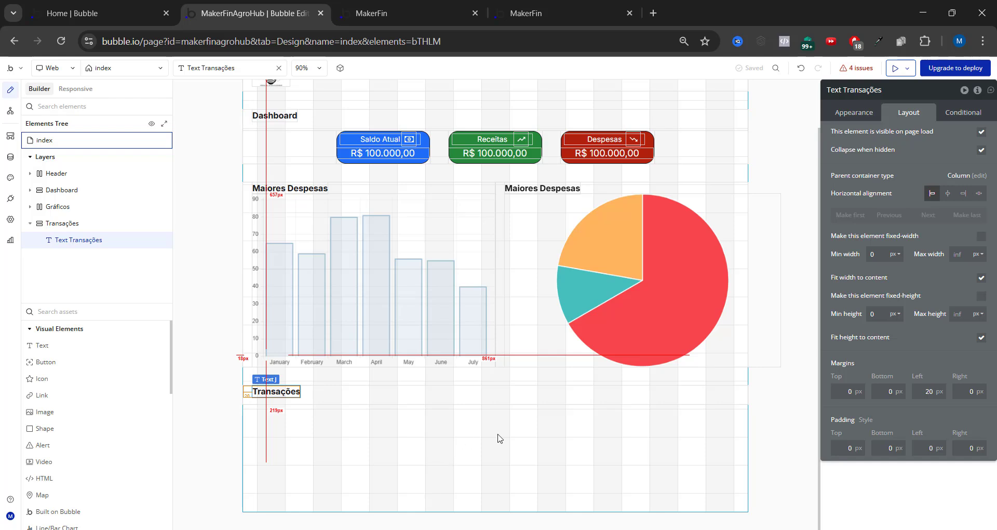
left_click(769, 403)
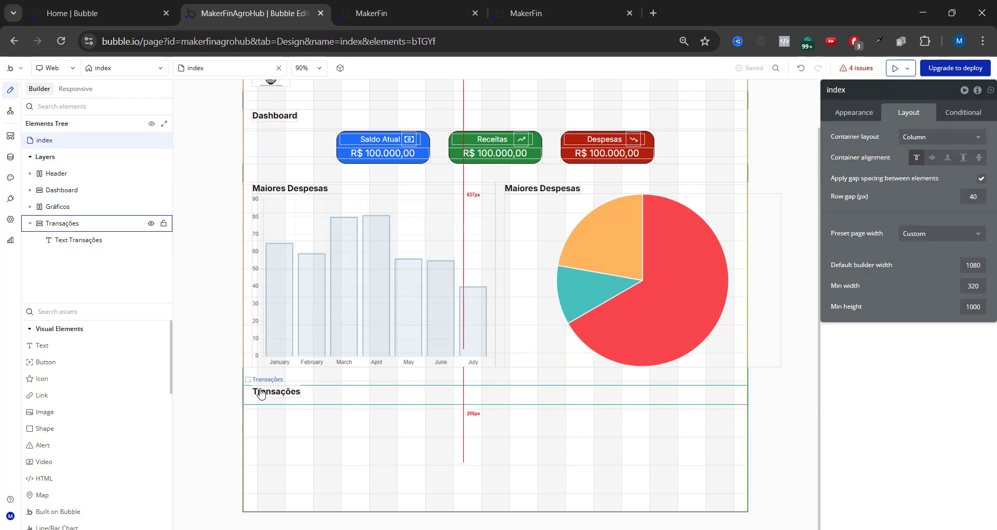
Add a new group inside the Transações group, below its heading text, modelled on the finished MakerFin page.
left_click(339, 393)
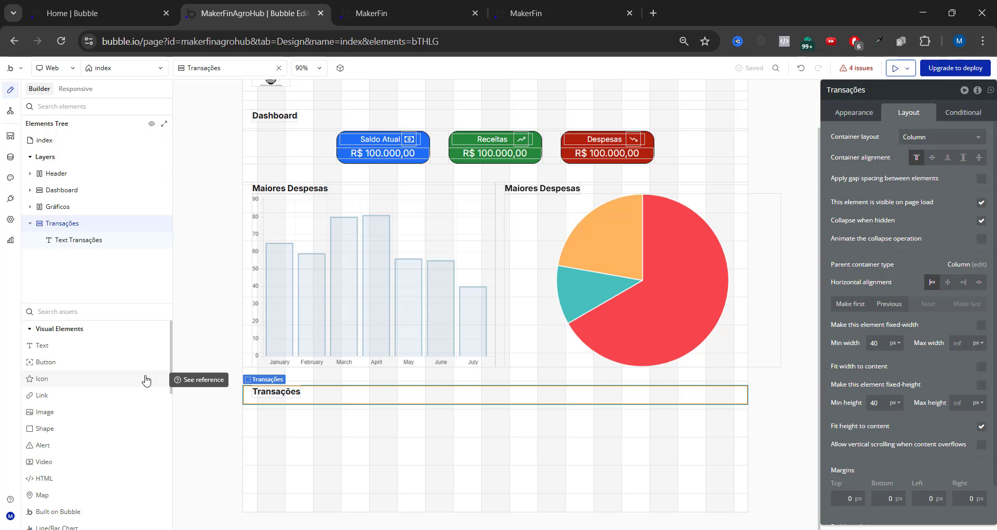
left_click(526, 13)
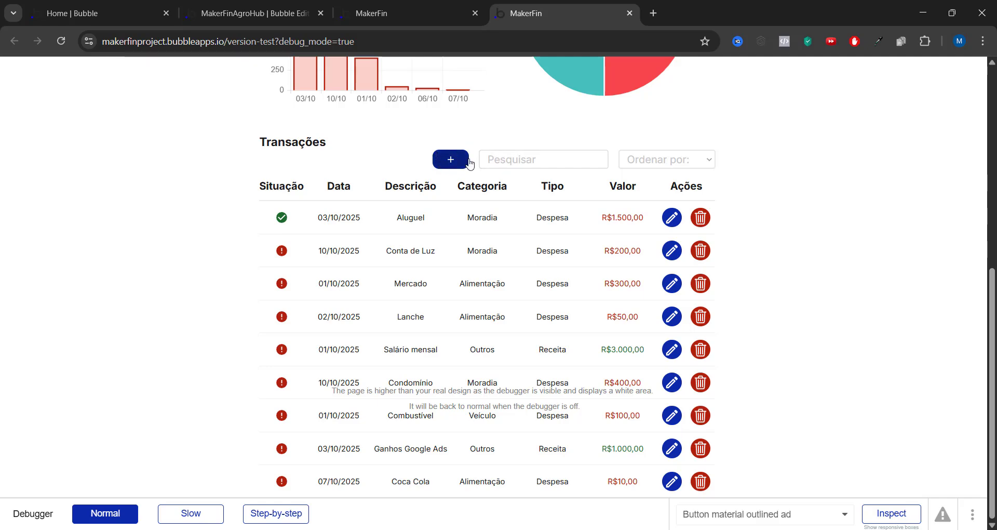
left_click(250, 13)
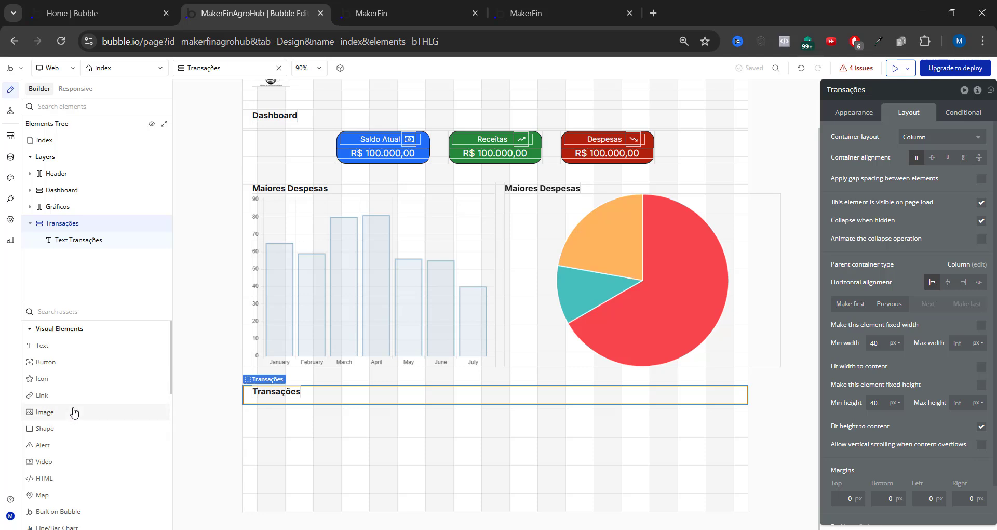
mouse_move(74, 412)
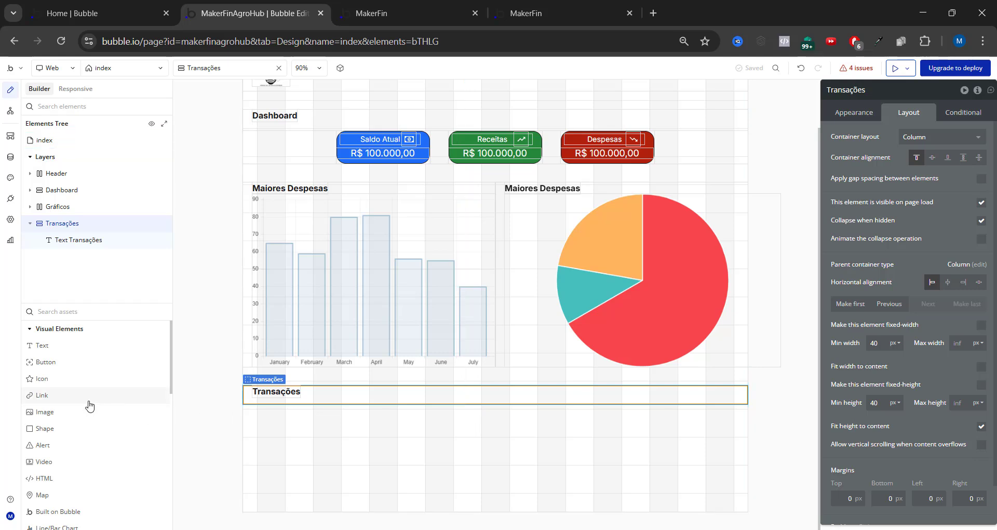
scroll(58, 494, "down", 1)
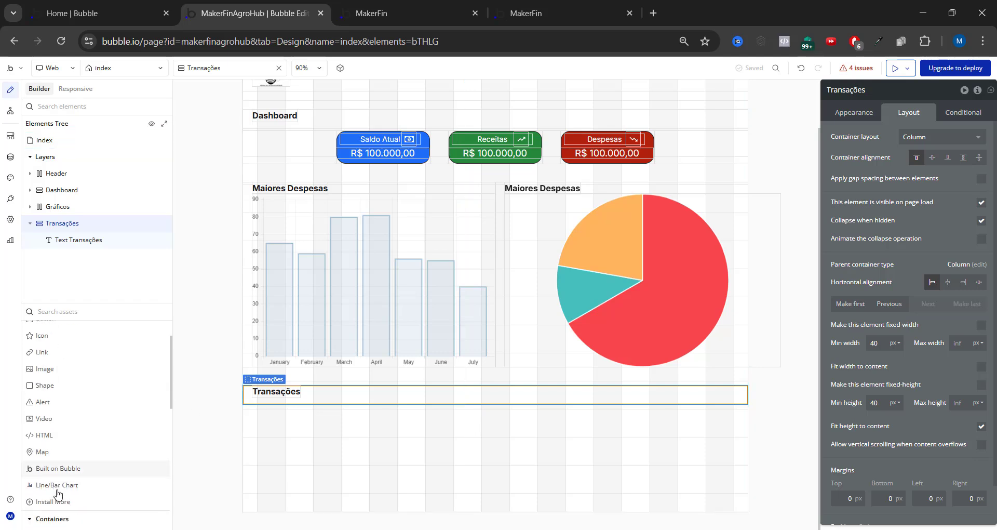
scroll(58, 493, "down", 2)
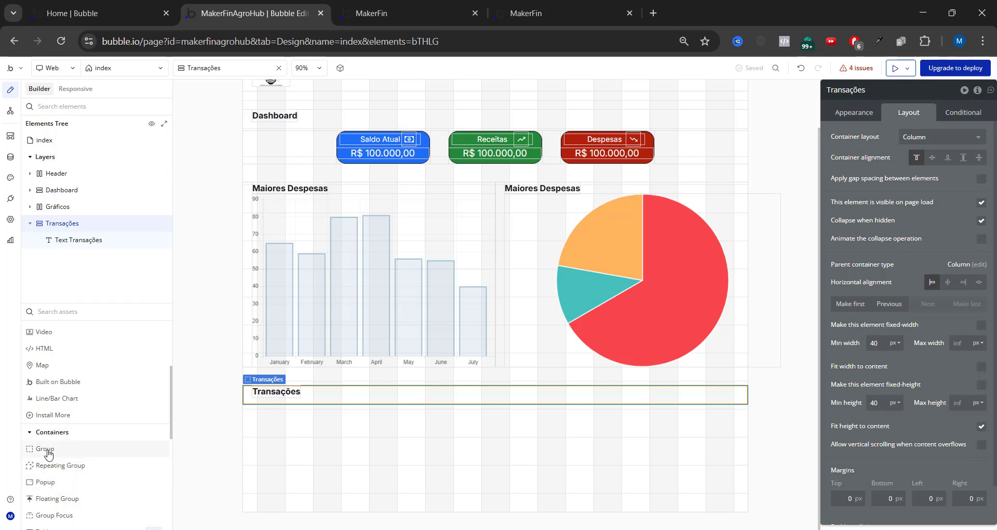
left_click_drag(50, 454, 110, 254)
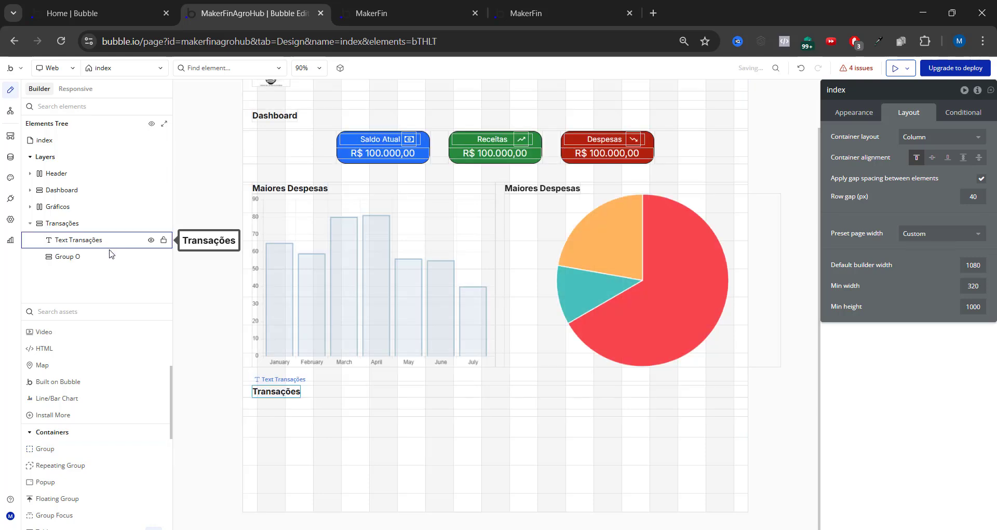
Rename the new inner group as "Adicionar e pesquisar" and set its container layout to Row.
double_click(72, 257)
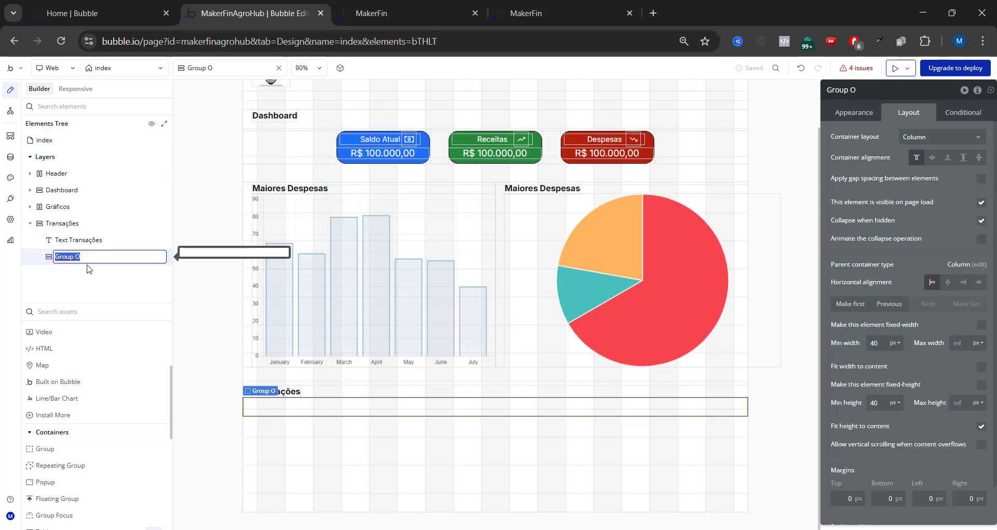
type("Adicionar e pesquisar")
key("Return")
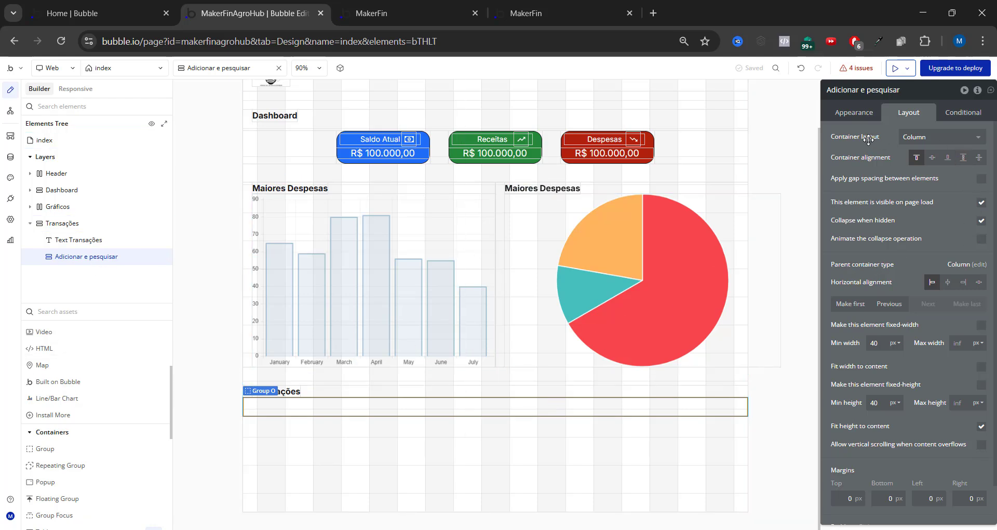
left_click(940, 138)
left_click(934, 187)
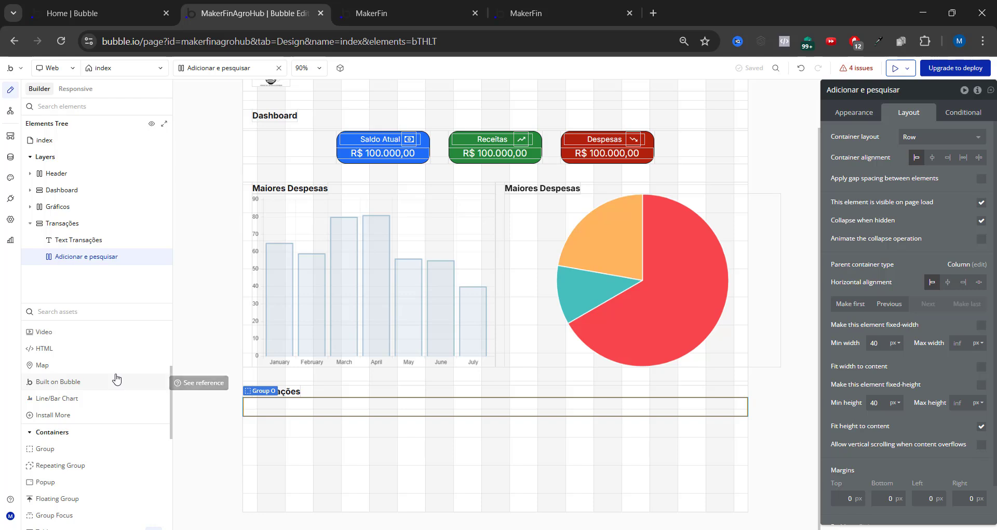
Add a button, a searchbox and a dropdown, in that order, inside the Adicionar e pesquisar group.
scroll(118, 379, "up", 3)
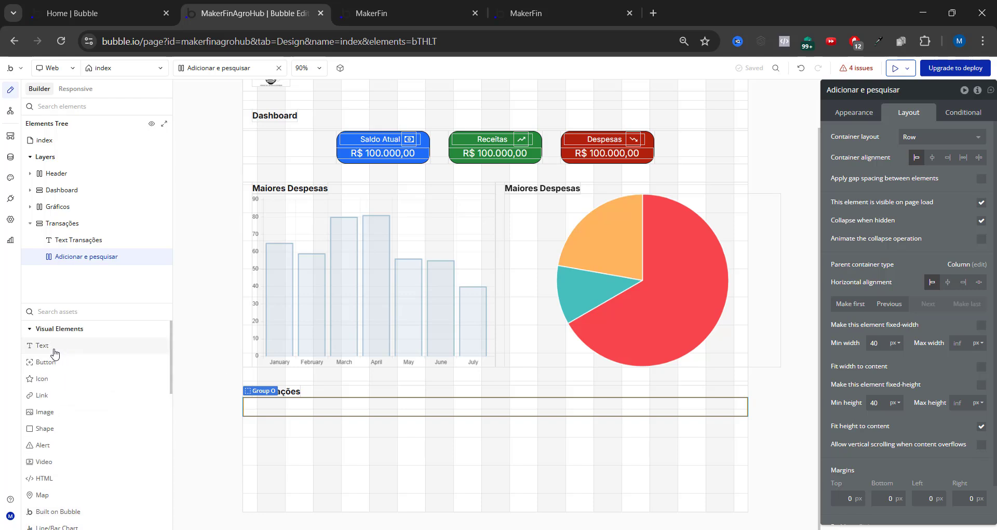
left_click_drag(49, 362, 96, 263)
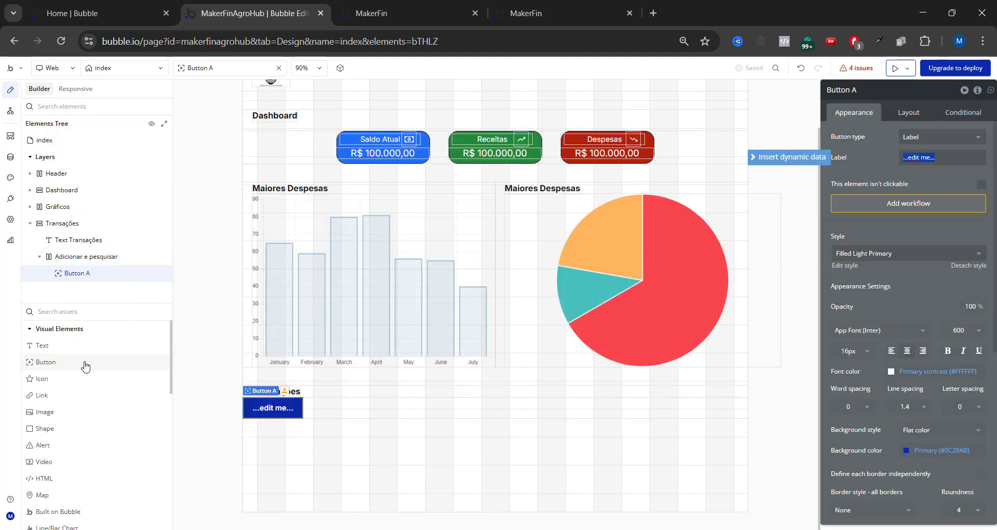
scroll(86, 366, "down", 1)
scroll(86, 366, "down", 3)
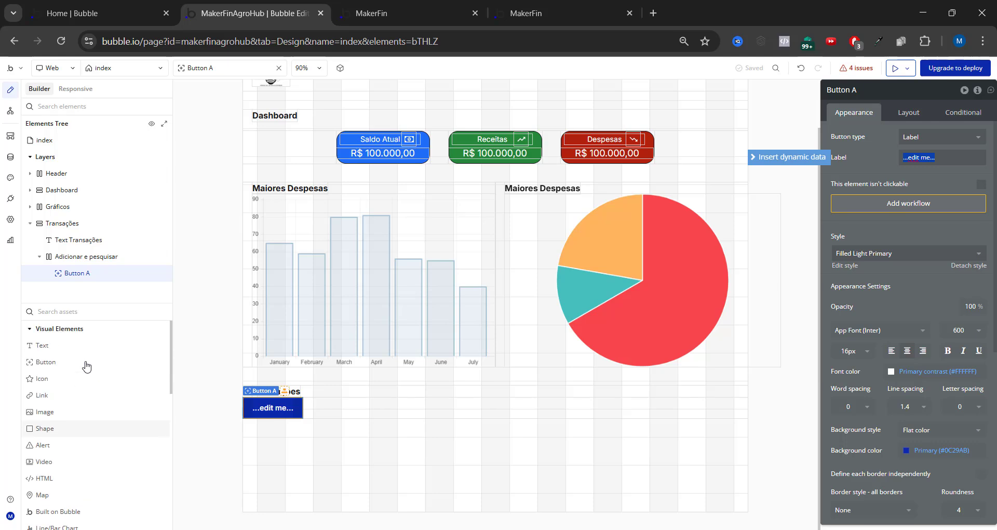
scroll(86, 366, "down", 3)
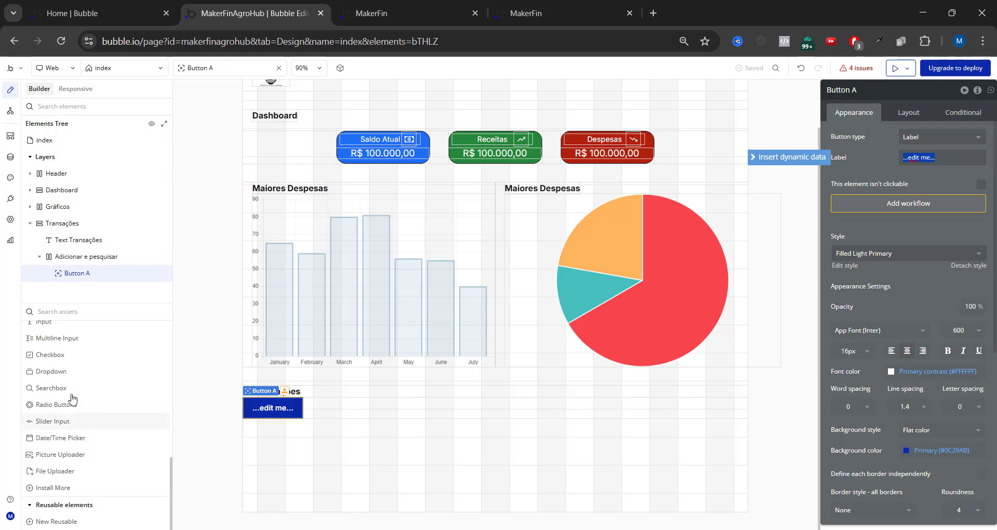
left_click_drag(54, 393, 79, 289)
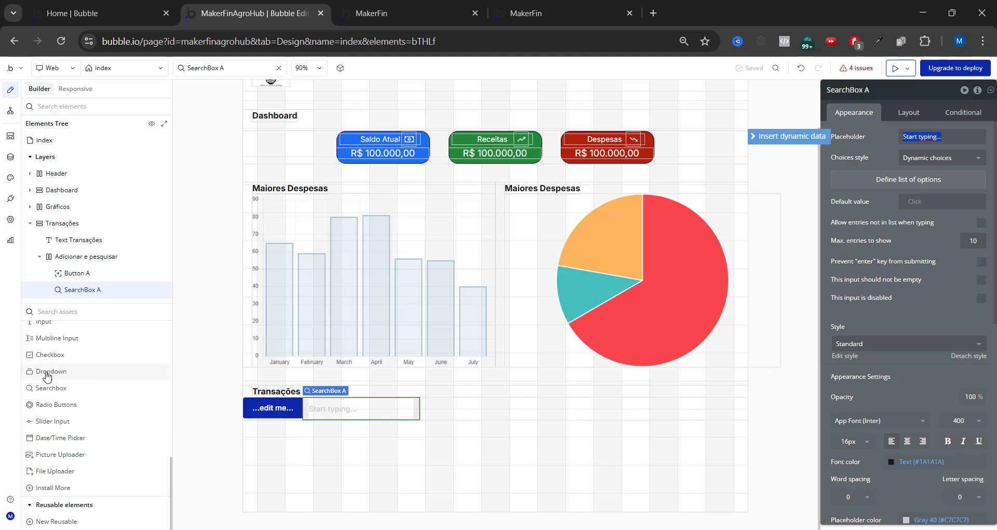
left_click_drag(43, 378, 100, 296)
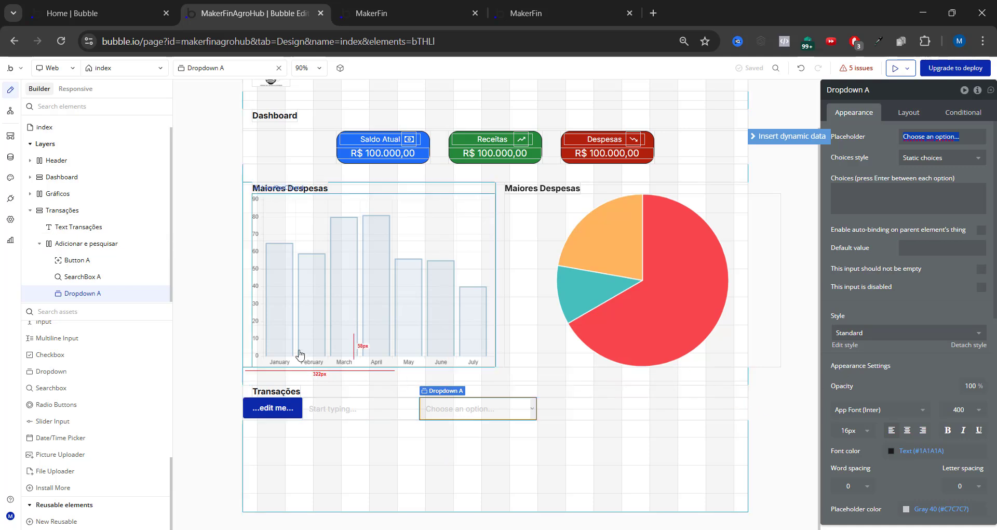
Set the container alignment of the Adicionar e pesquisar group so its elements line up at the right end.
left_click(96, 247)
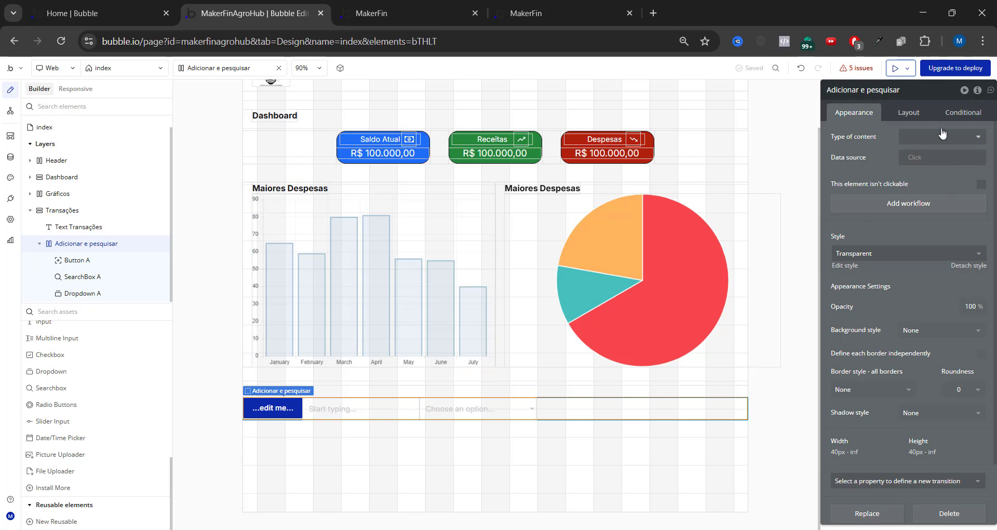
left_click(909, 112)
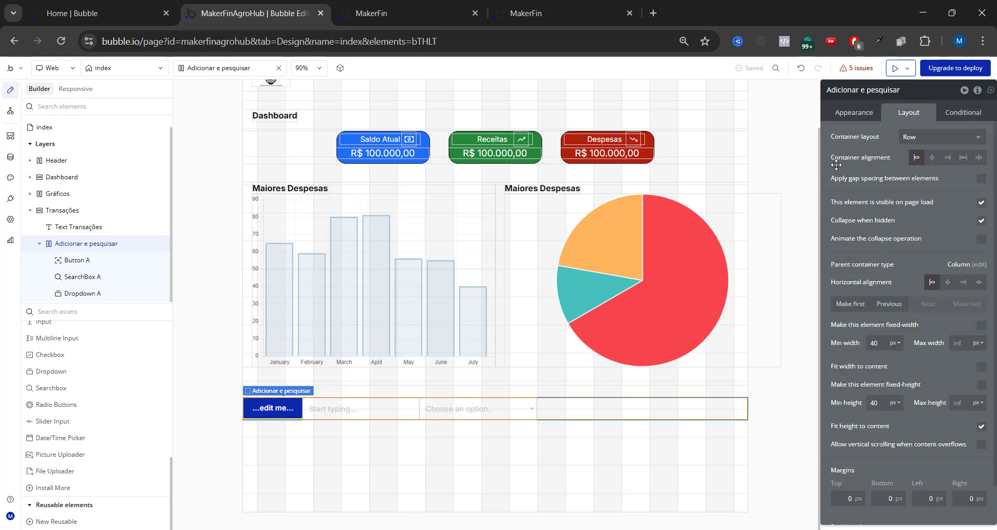
left_click(948, 158)
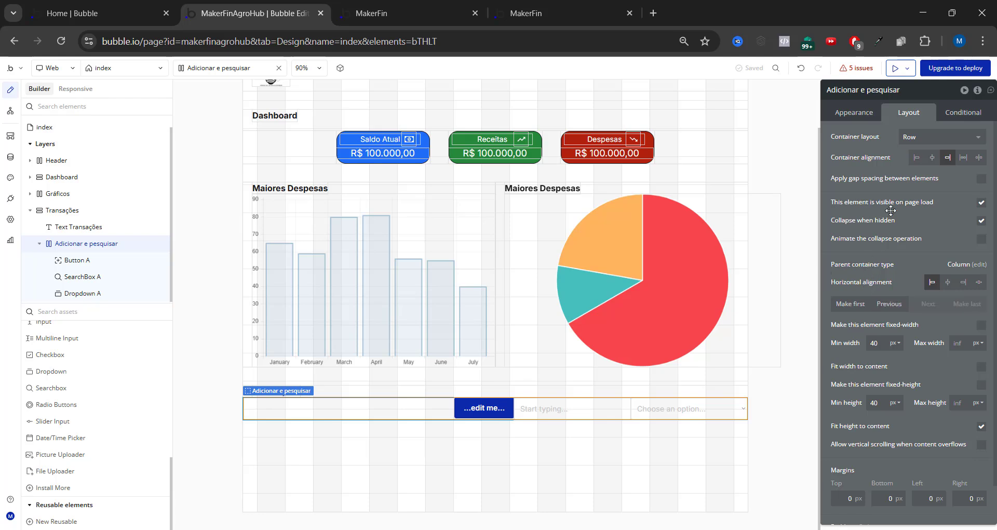
Apply gap spacing between the elements of the Adicionar e pesquisar group, with a column gap of 30 px.
left_click(981, 179)
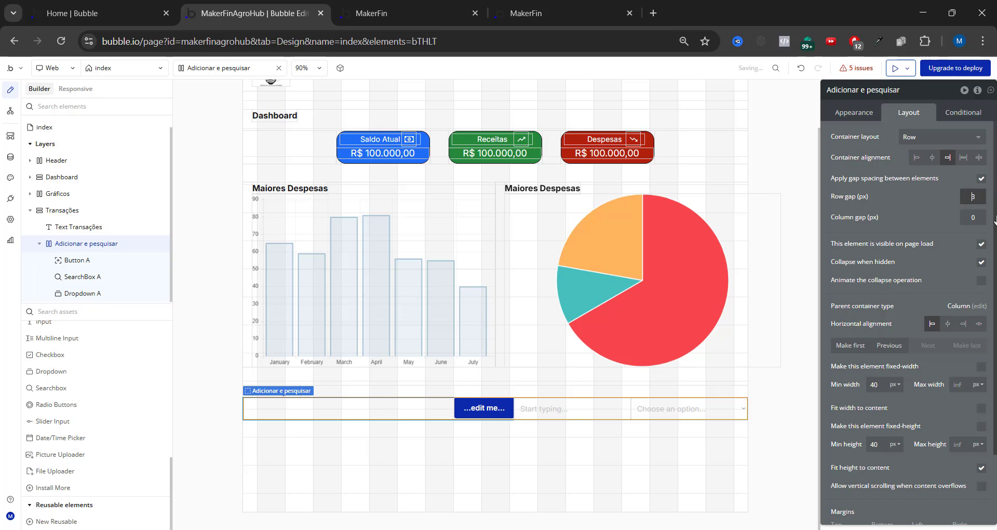
left_click(982, 217)
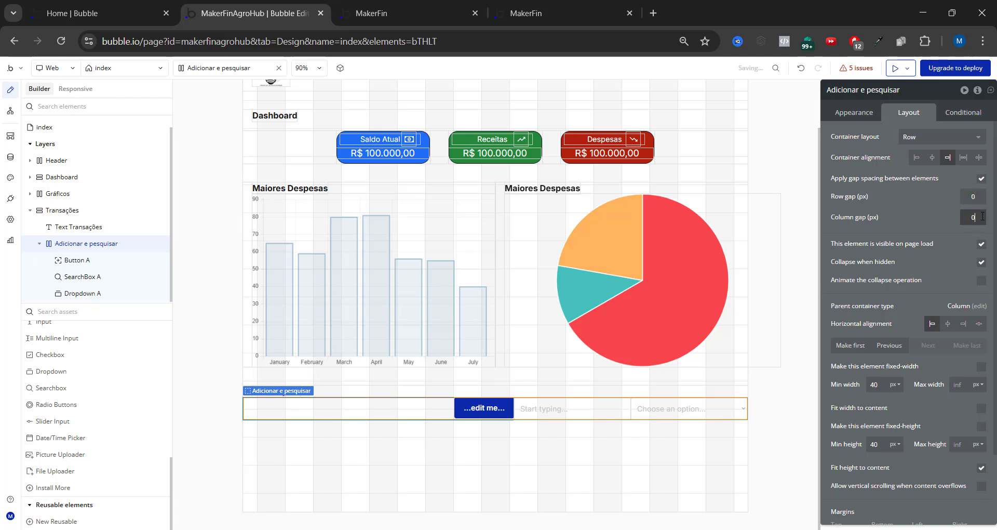
key("BackSpace")
type("8")
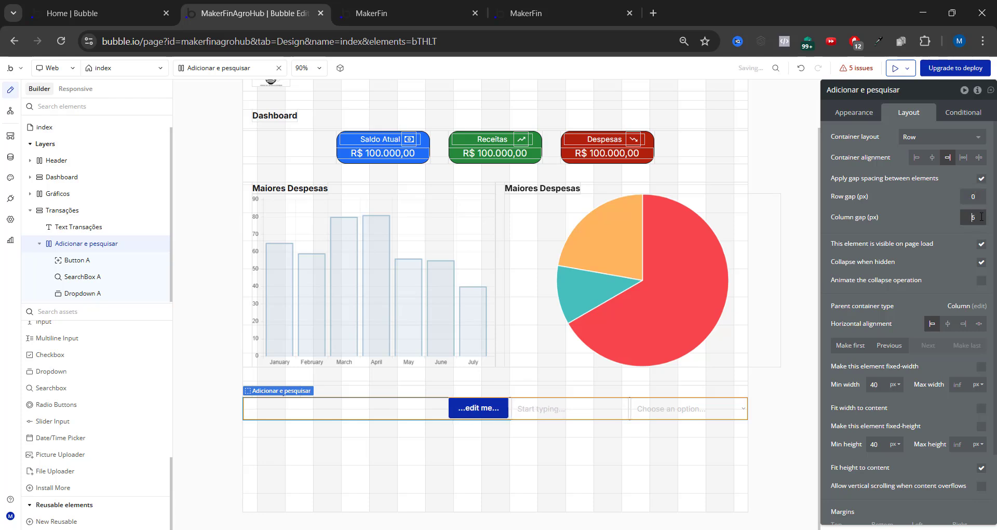
key("BackSpace")
type("21")
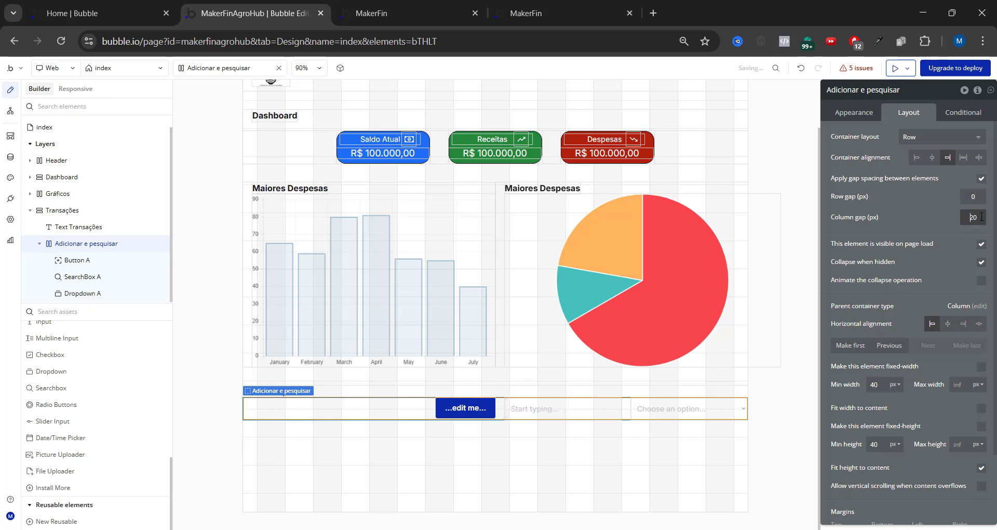
key("BackSpace")
type("6")
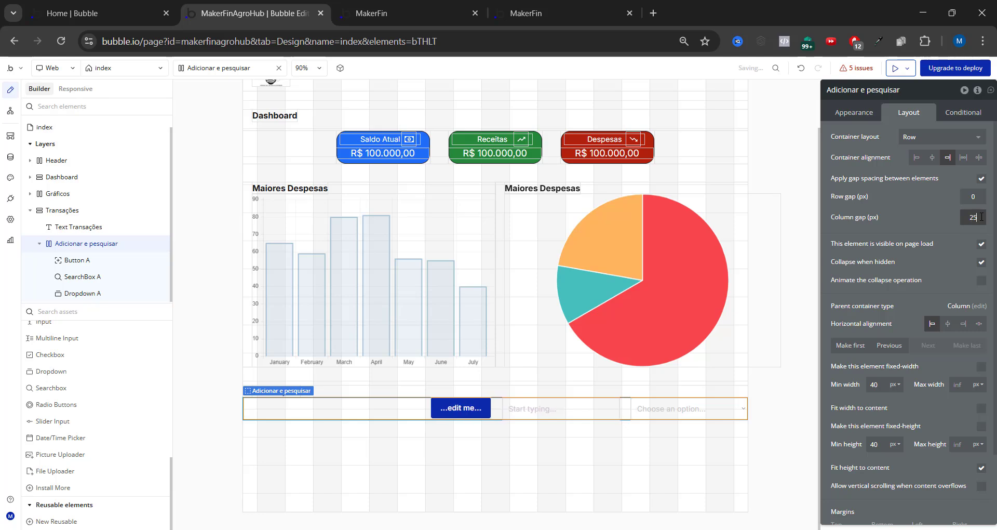
key("BackSpace")
type("8")
key("Up")
key("Up")
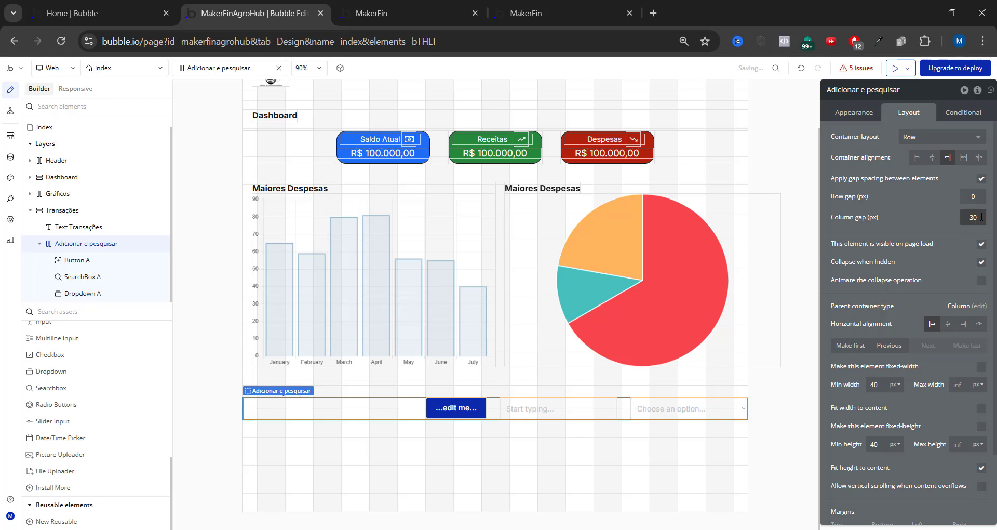
left_click(754, 382)
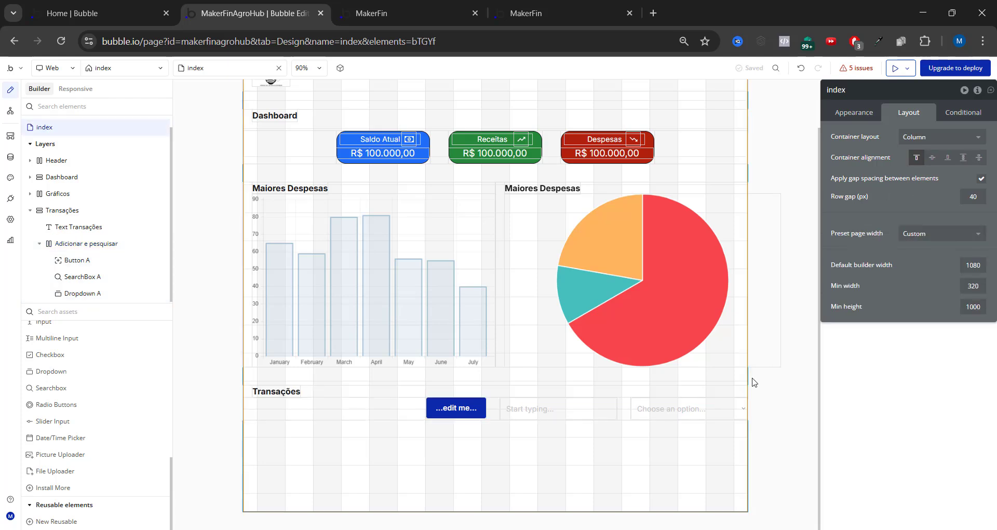
Change the button in the Adicionar e pesquisar row to the Icon type and give it the Material Add icon.
left_click(453, 407)
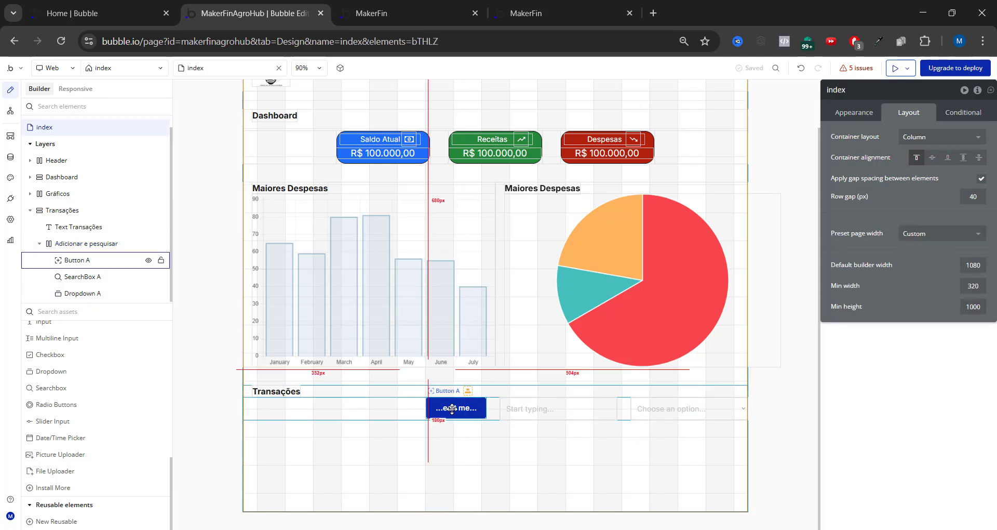
left_click(871, 118)
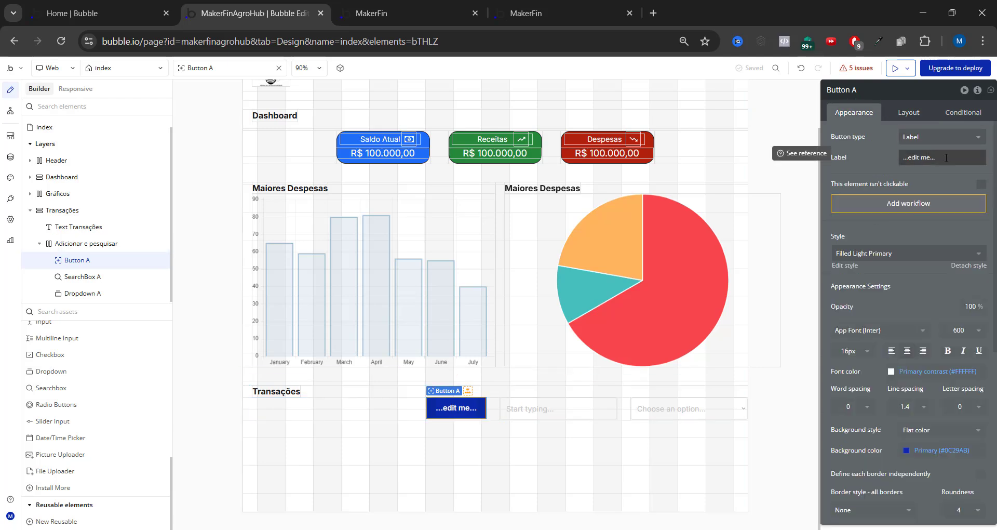
left_click(940, 137)
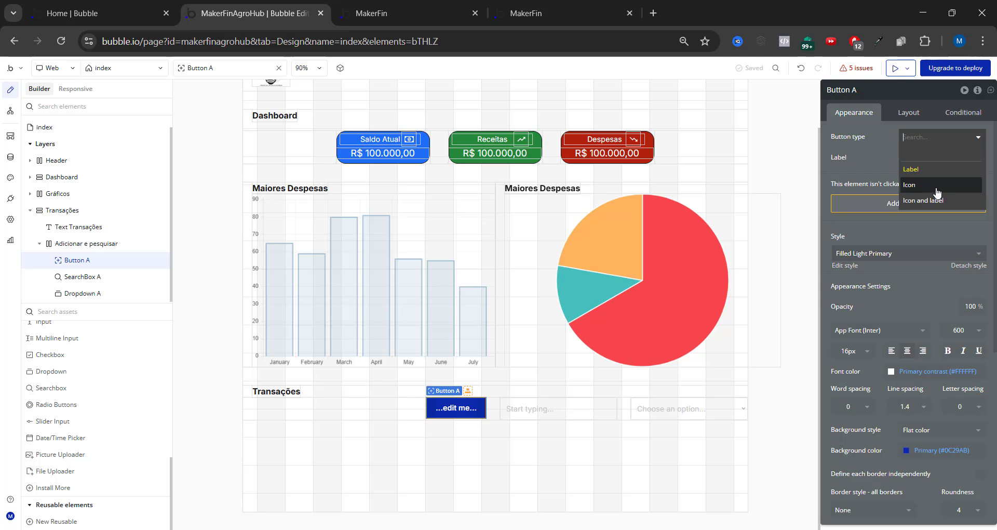
left_click(937, 192)
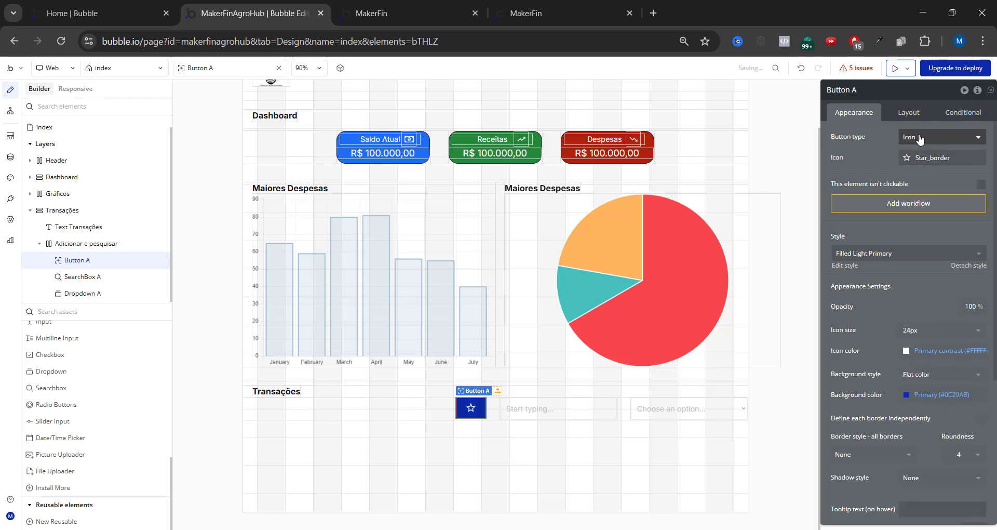
left_click(948, 158)
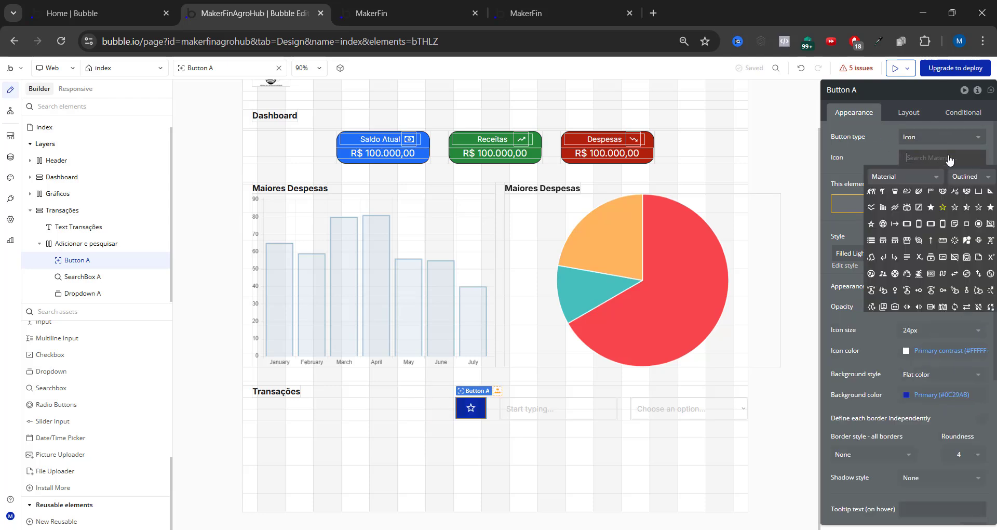
type("add")
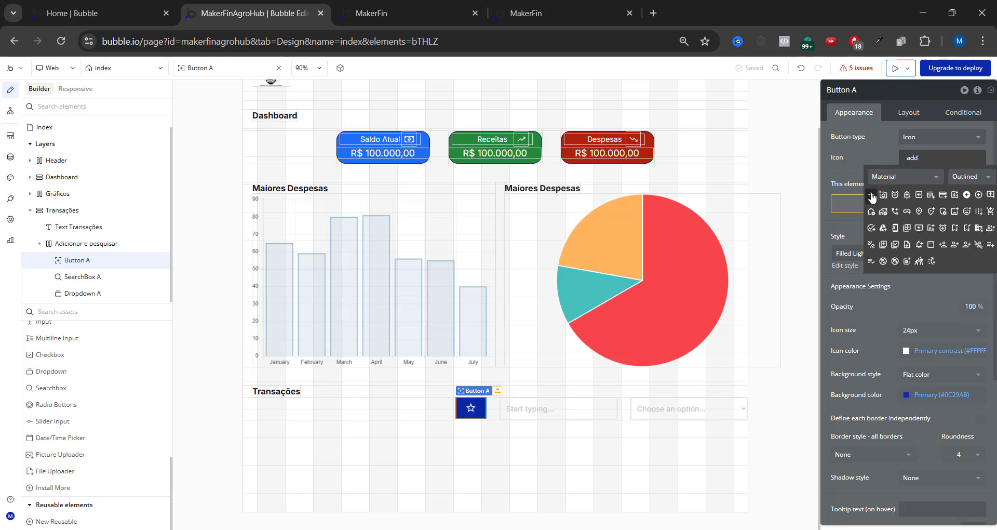
left_click(872, 196)
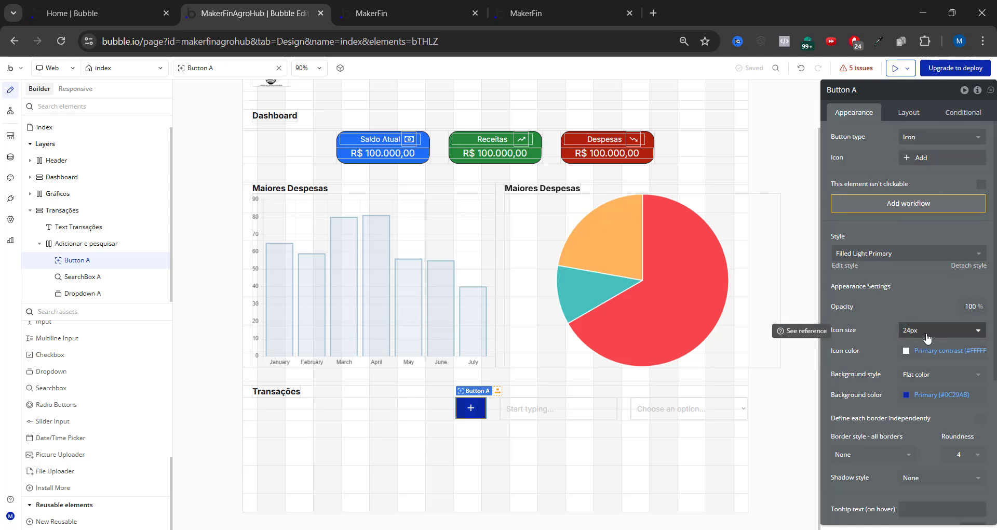
Set the add button's minimum height to 48 px and centre it vertically in the row.
left_click(908, 112)
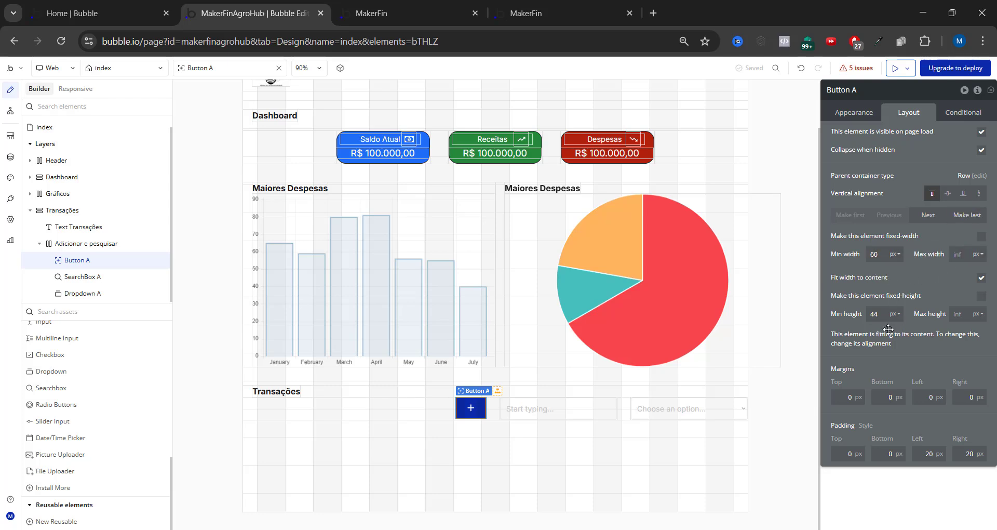
type("8")
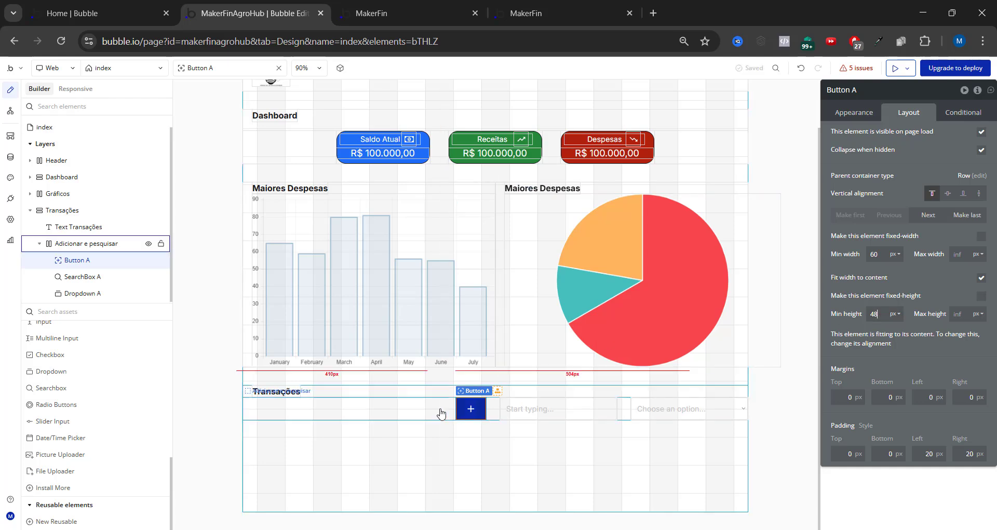
left_click(946, 196)
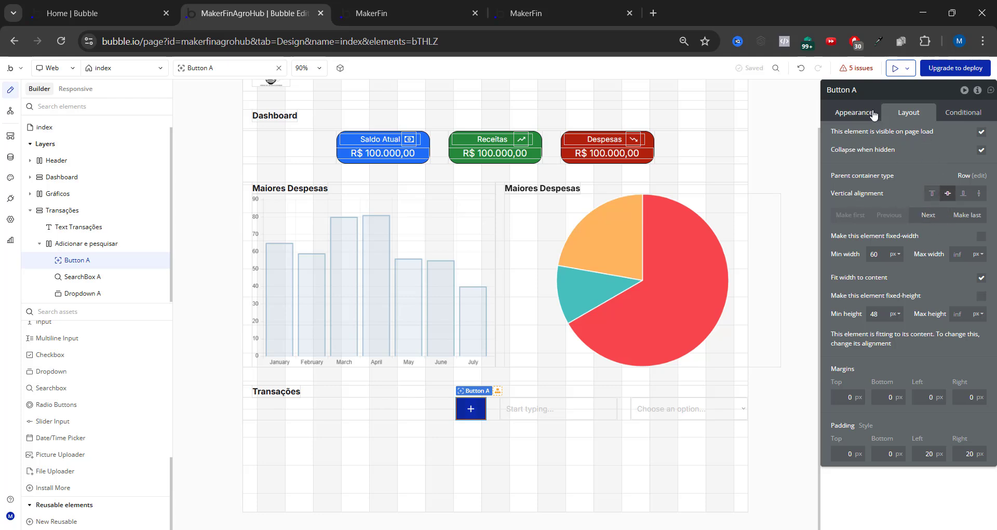
left_click(853, 112)
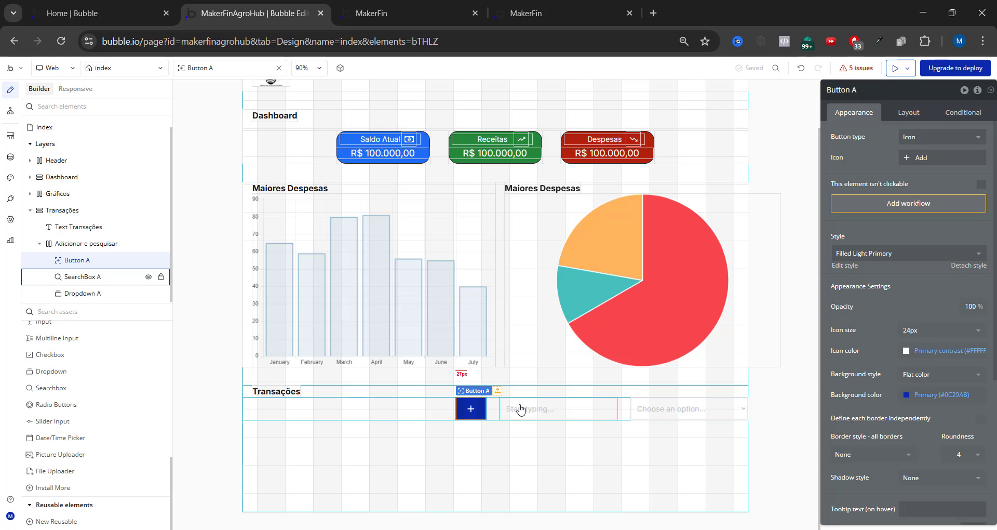
Centre the searchbox and the dropdown vertically within the Adicionar e pesquisar row.
left_click(562, 413)
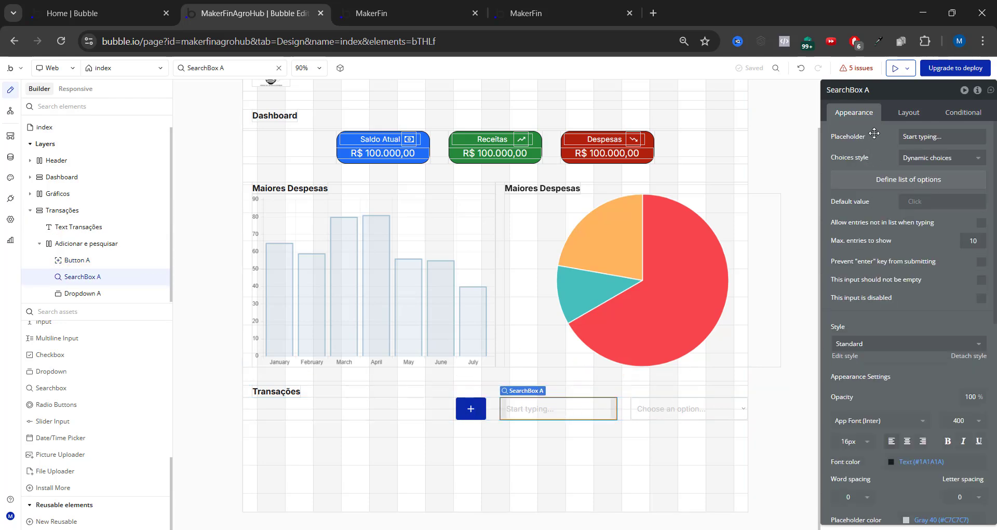
left_click(905, 120)
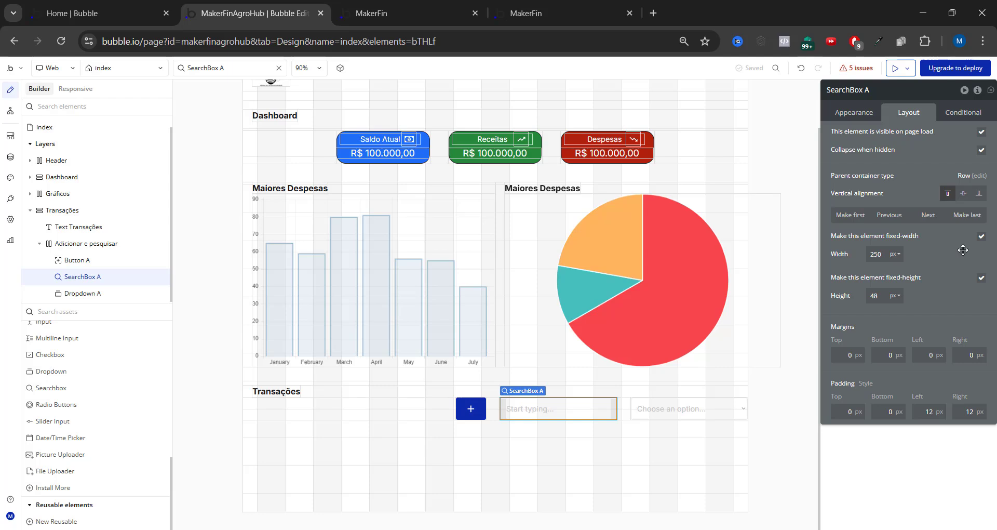
left_click(964, 196)
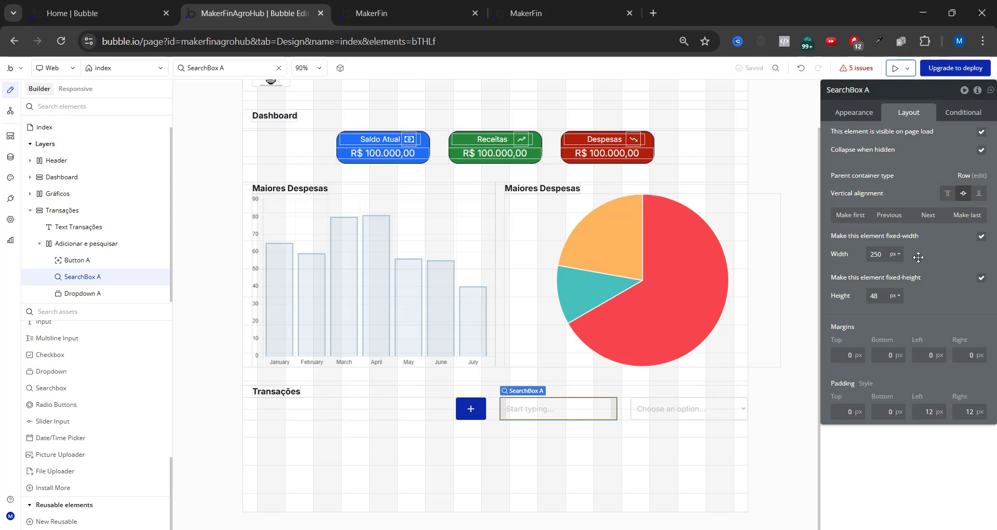
left_click(652, 411)
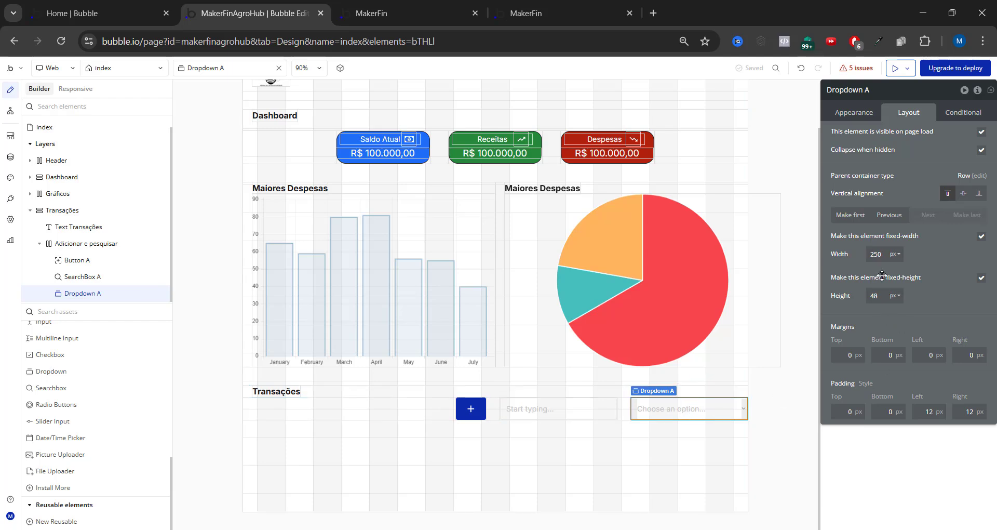
left_click(886, 296)
left_click(964, 194)
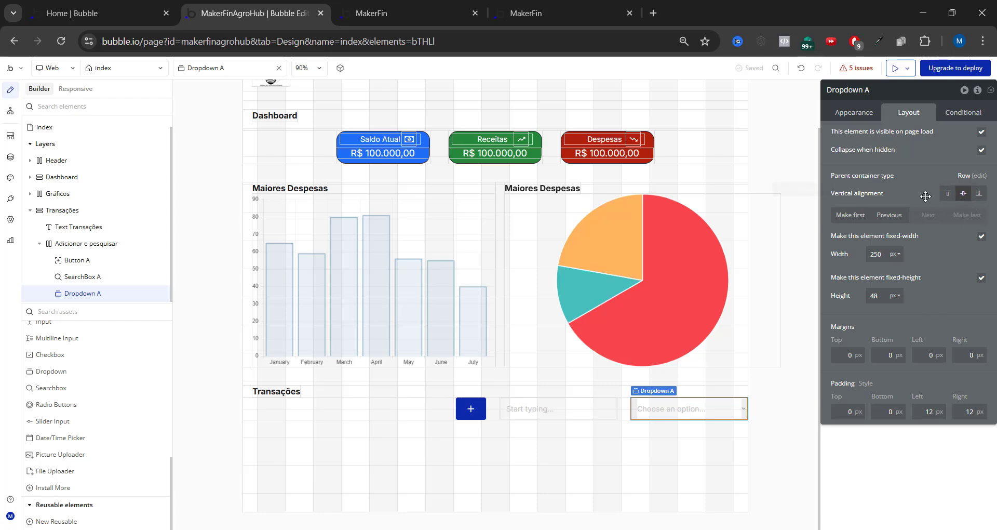
left_click(855, 115)
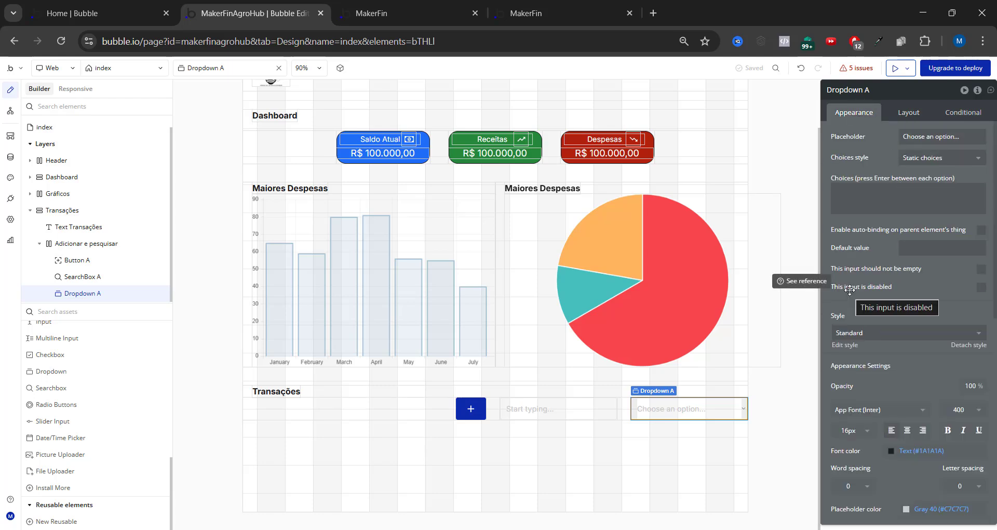
left_click(802, 398)
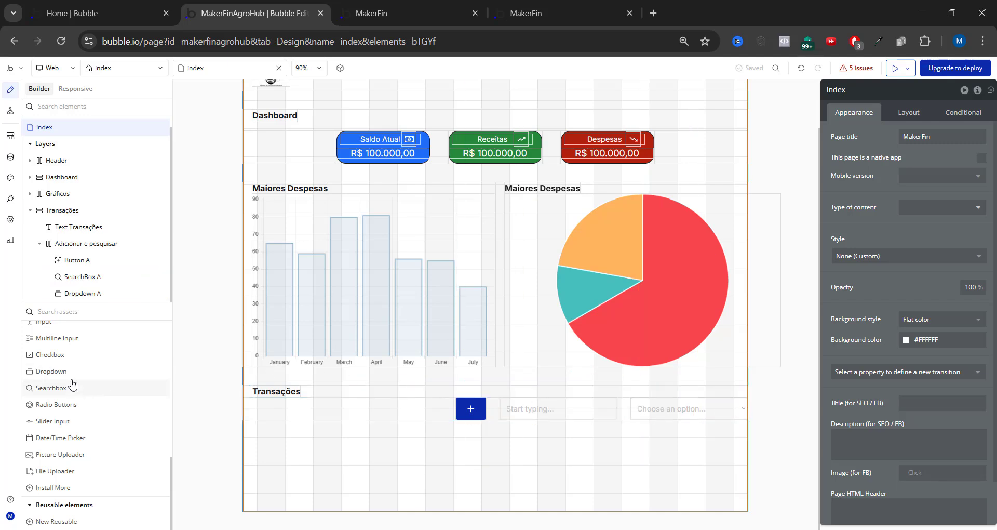
Add an empty group inside the Adicionar e pesquisar group, after the dropdown.
mouse_move(74, 383)
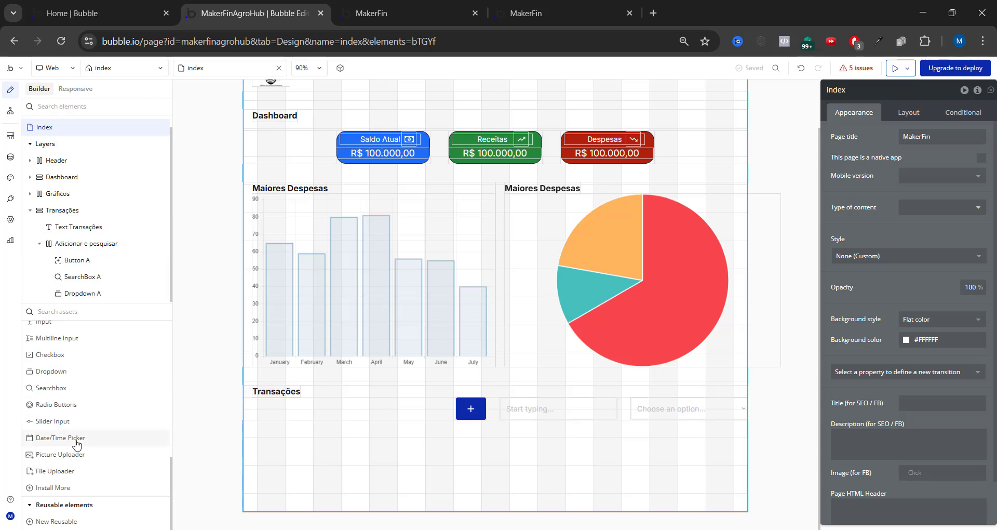
scroll(77, 446, "up", 10)
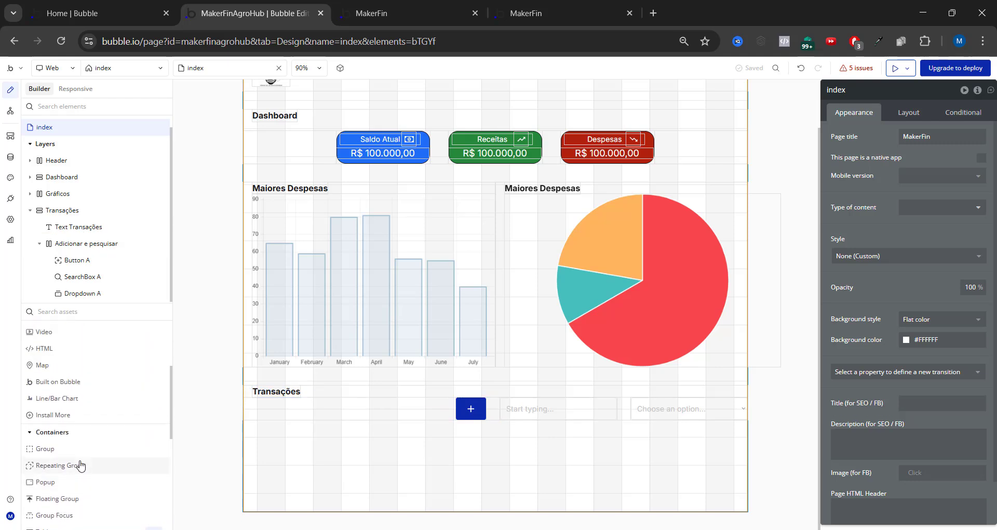
scroll(78, 461, "down", 3)
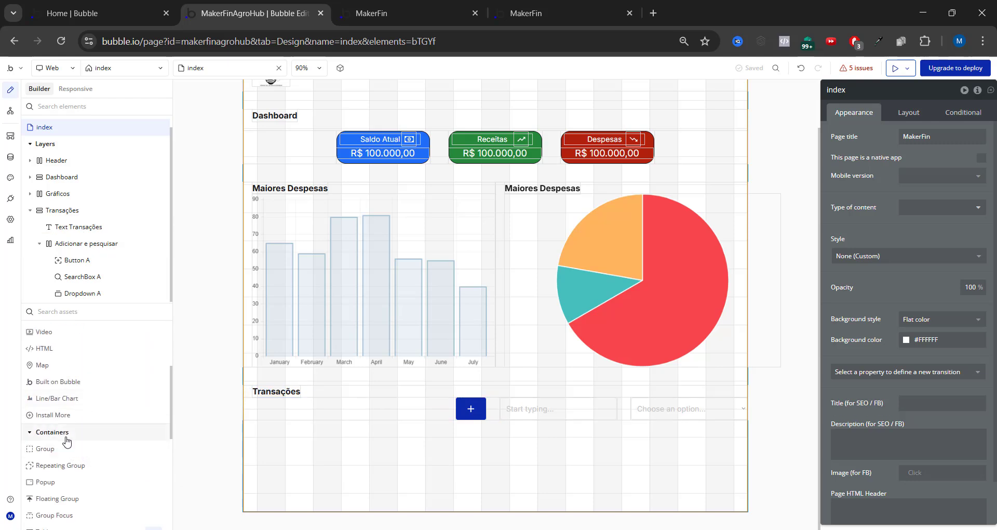
left_click_drag(59, 452, 102, 297)
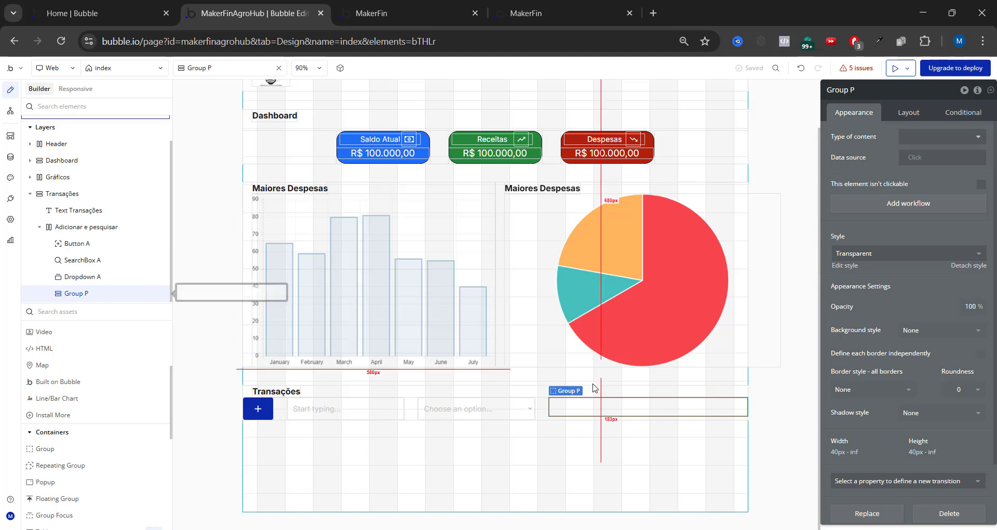
Set the new empty group's container layout to Fixed and its width to 20.
left_click(909, 112)
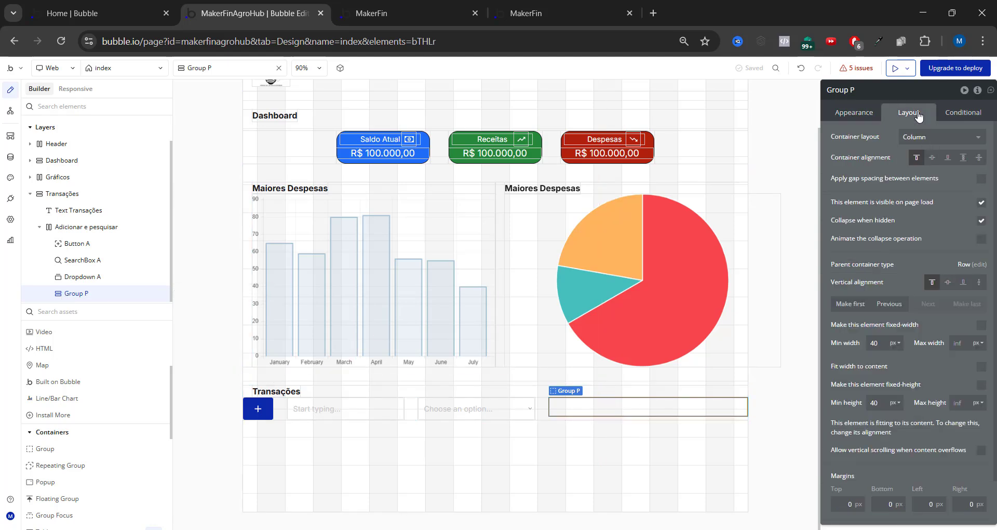
left_click(972, 137)
left_click(949, 215)
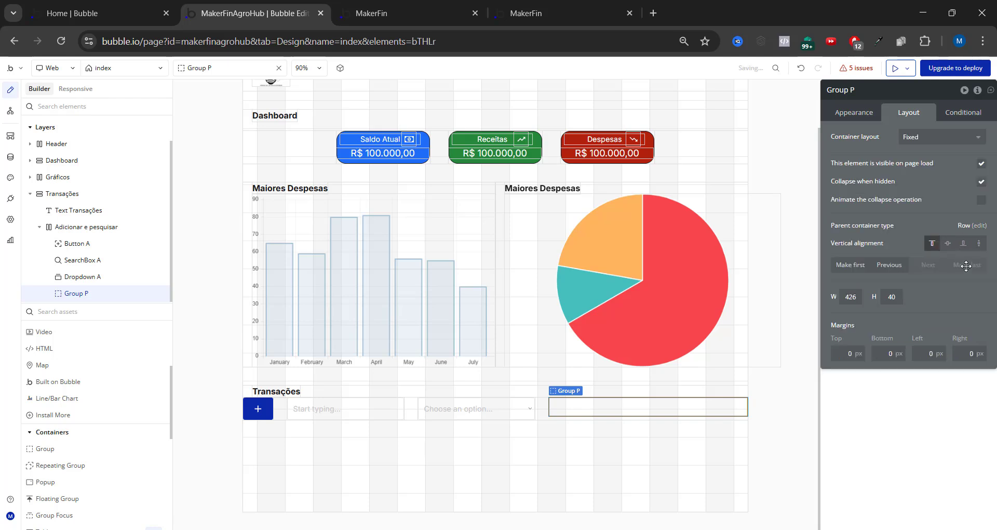
left_click(857, 295)
type("20")
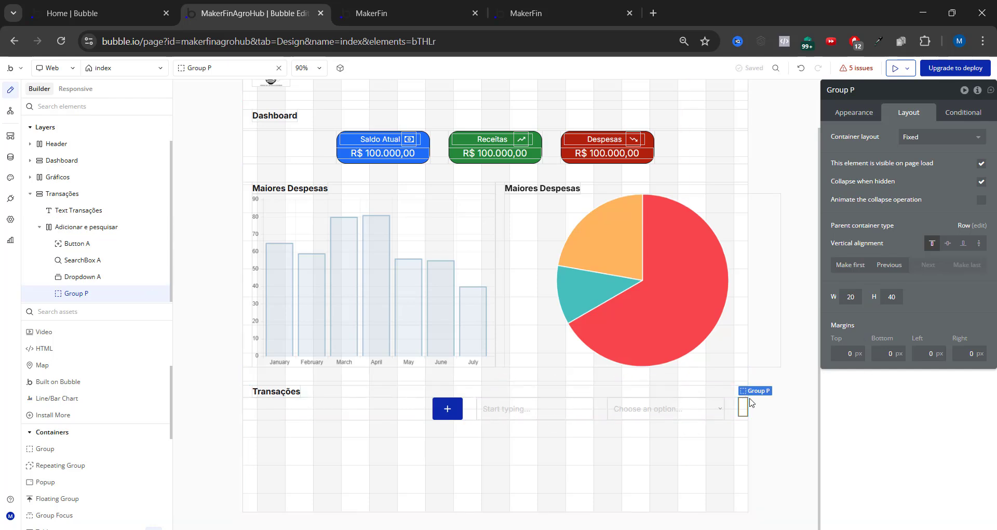
Centre the empty group vertically in its row, set its width to 30, and check the row in the refreshed MakerFin preview.
left_click(948, 243)
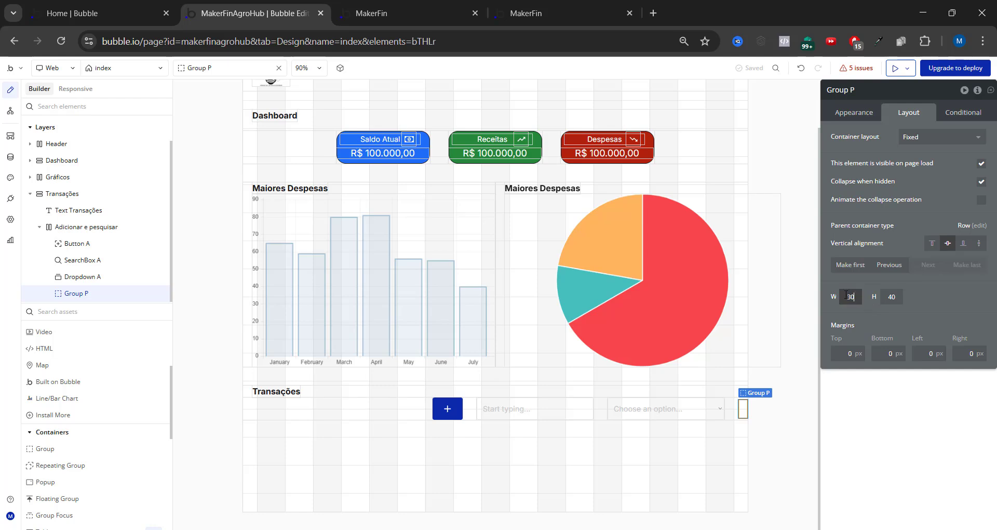
left_click(348, 8)
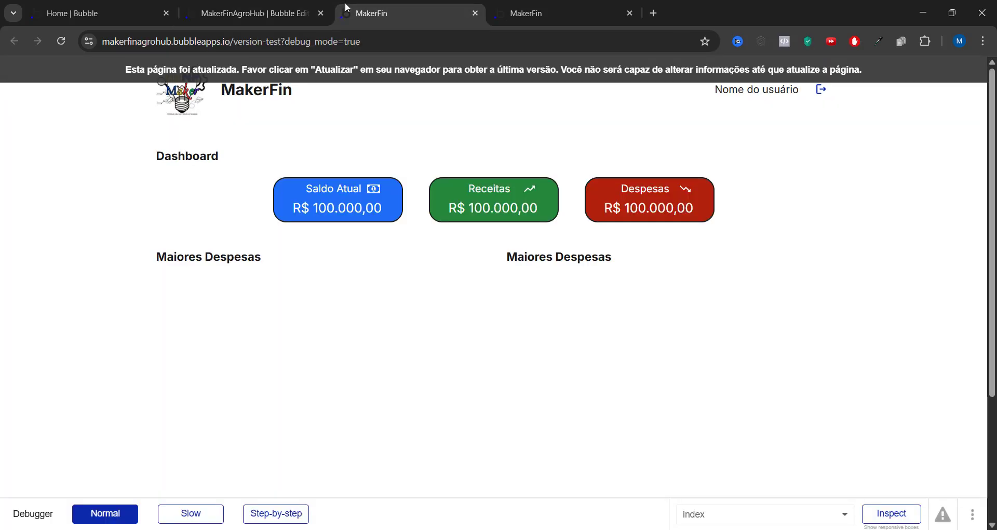
key("F5")
scroll(529, 316, "down", 4)
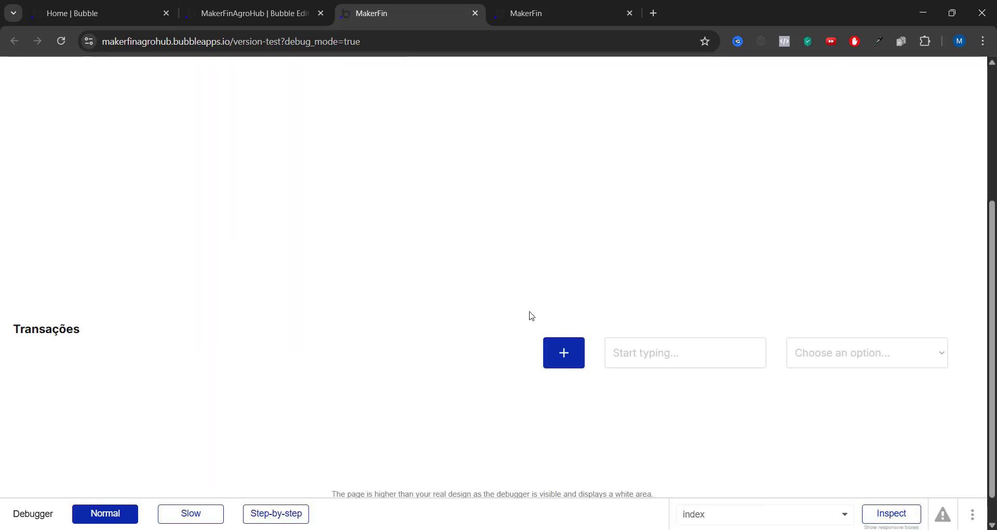
scroll(529, 315, "down", 1)
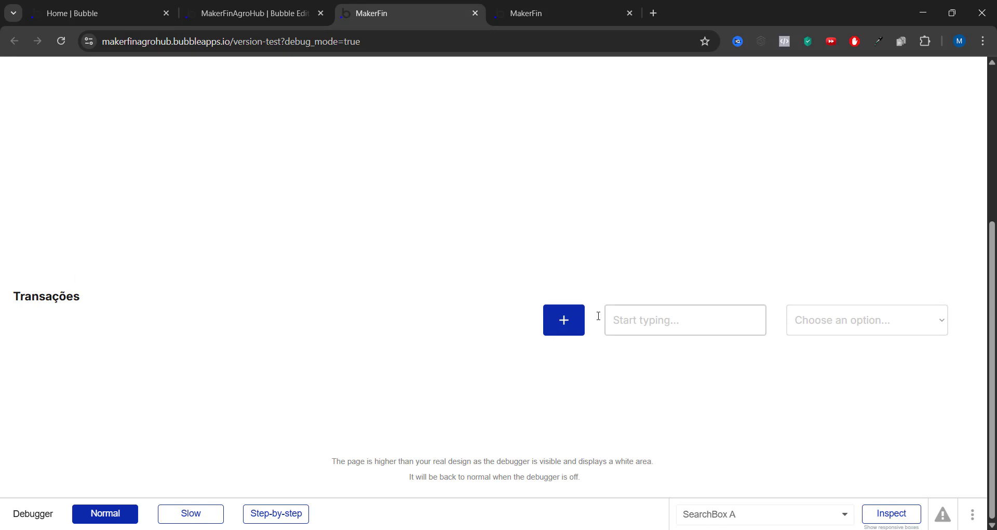
scroll(345, 331, "up", 5)
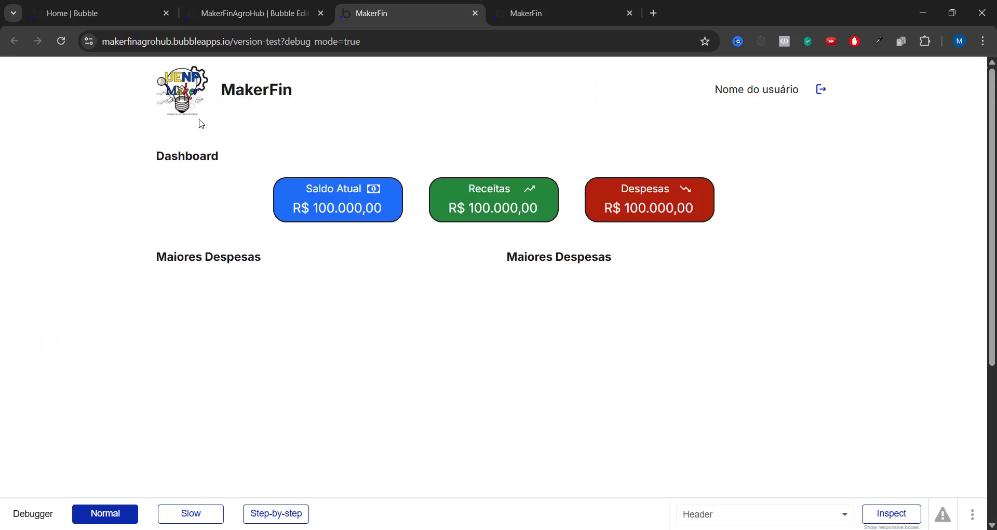
scroll(194, 282, "down", 5)
left_click(250, 13)
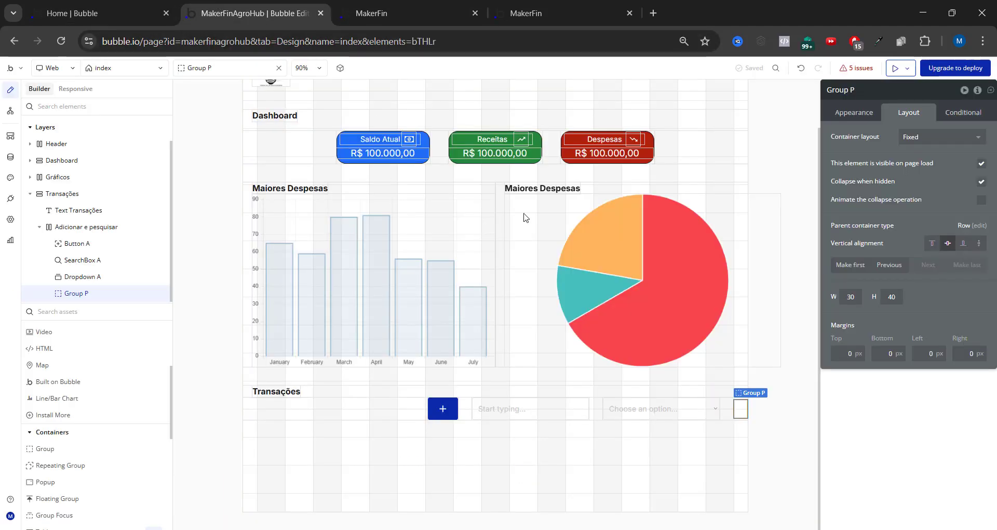
Centre the Transações group horizontally on the page.
left_click(76, 200)
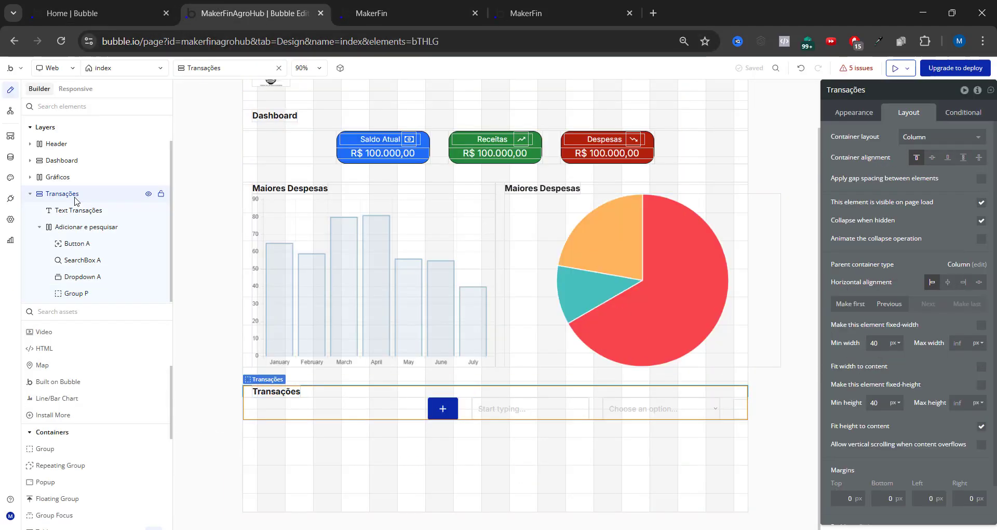
left_click(947, 282)
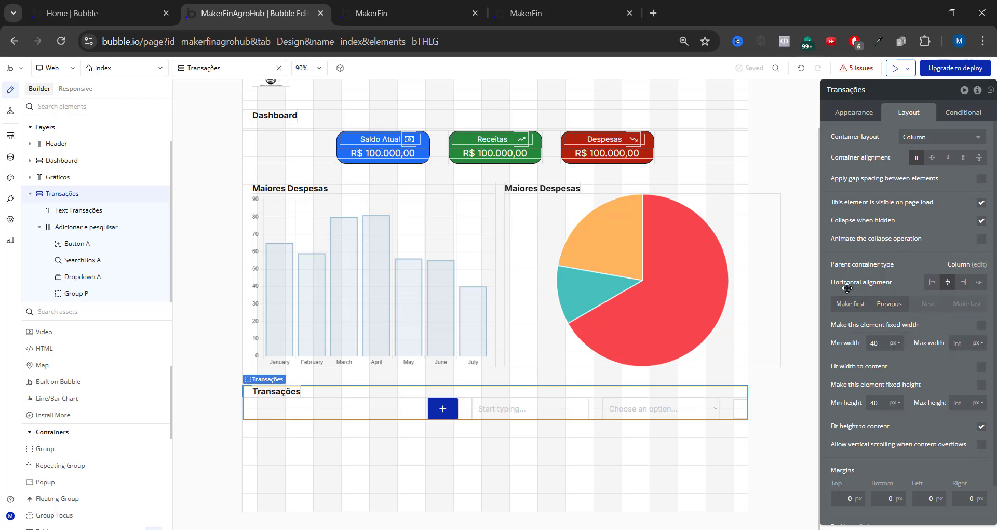
left_click(947, 283)
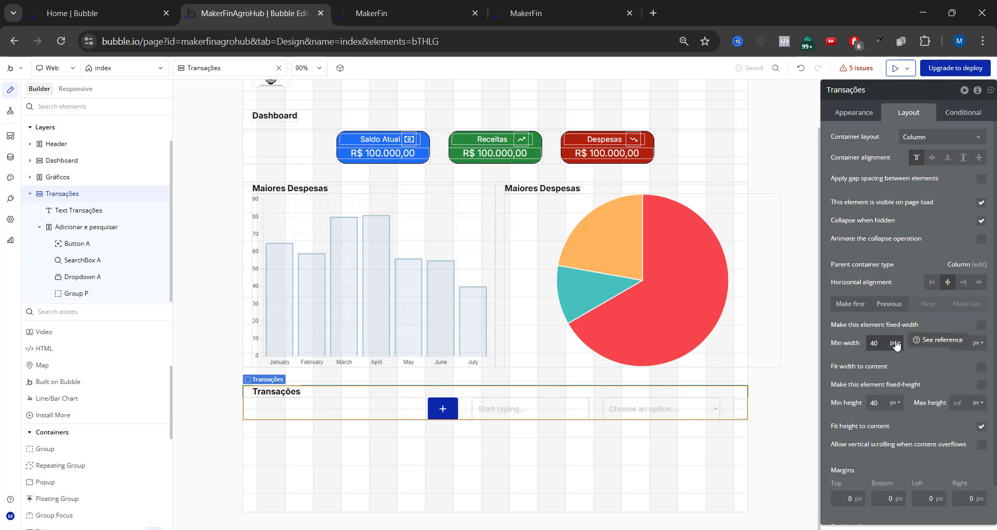
Set the Transações group's minimum width to 320 px and maximum width to 1080 px, and check it in the page preview.
left_click(864, 342)
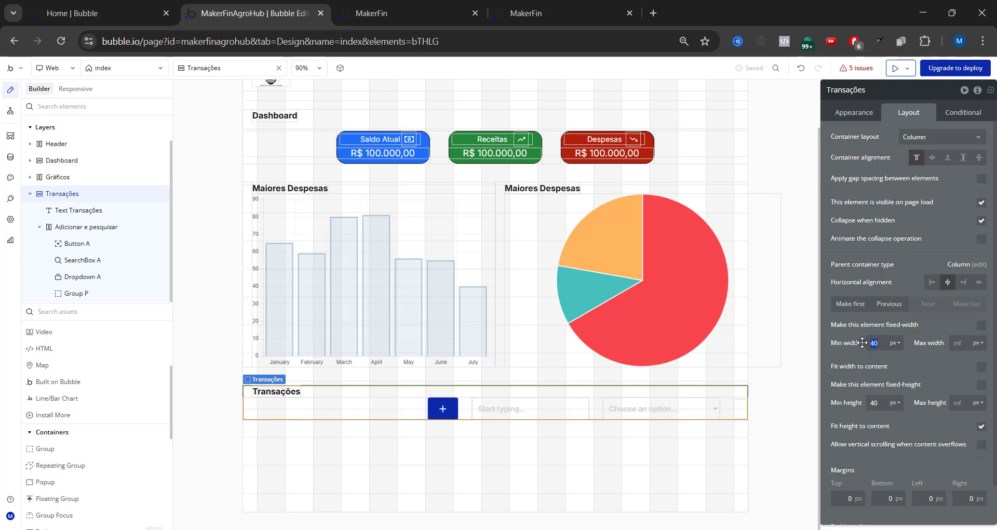
type("320")
left_click(955, 343)
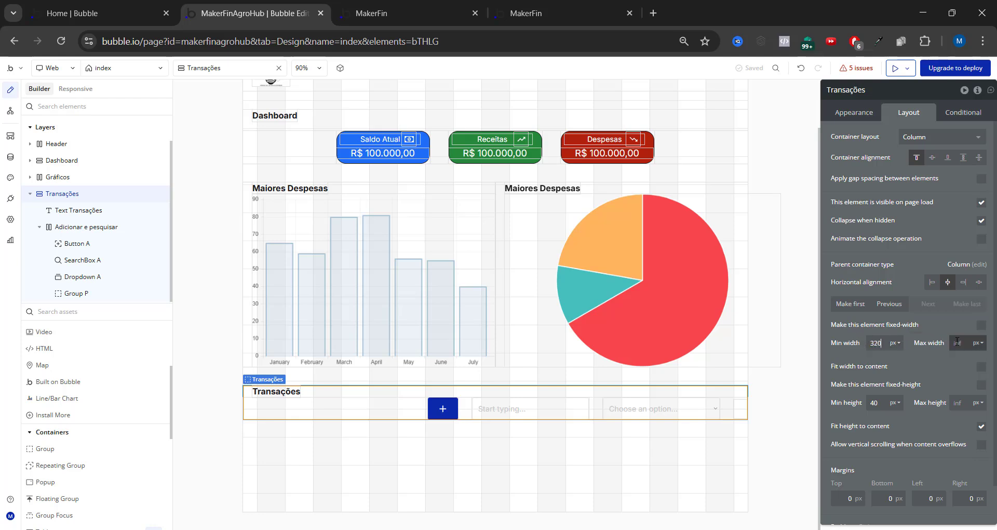
type("1080")
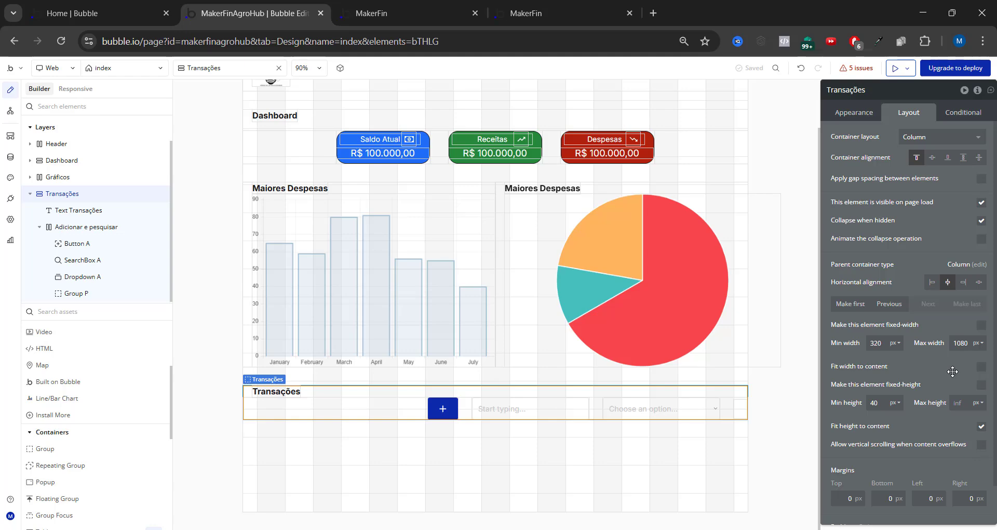
left_click(434, 6)
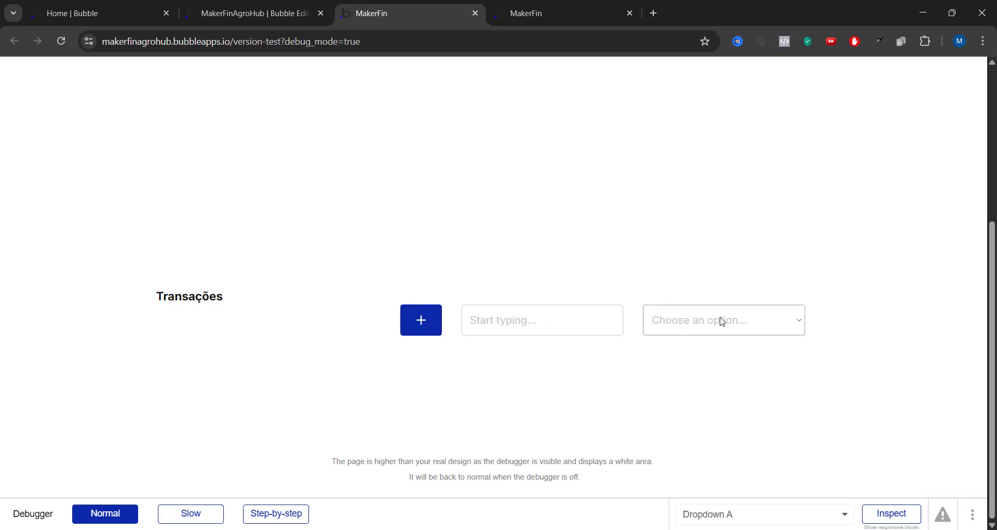
left_click(305, 16)
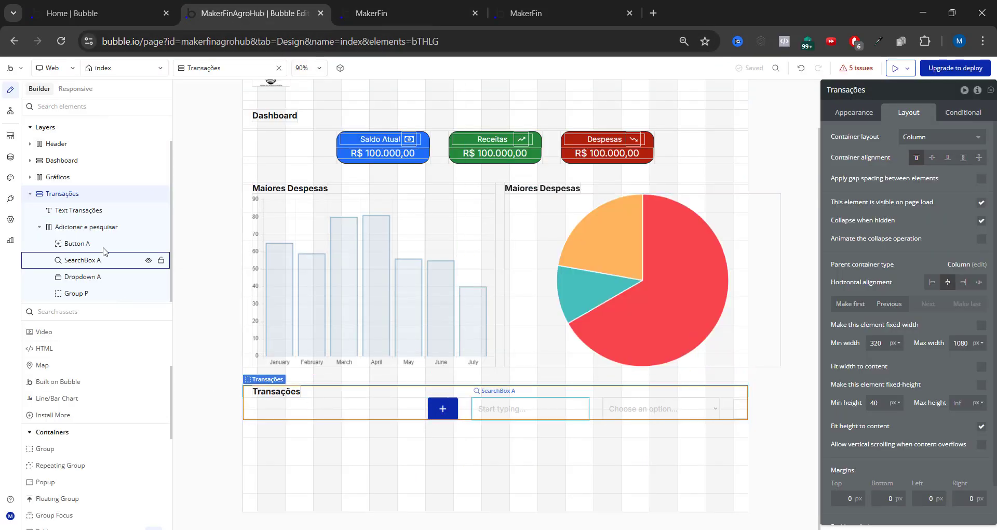
Set the column gap of the Adicionar e pesquisar row to 20 px.
left_click(85, 227)
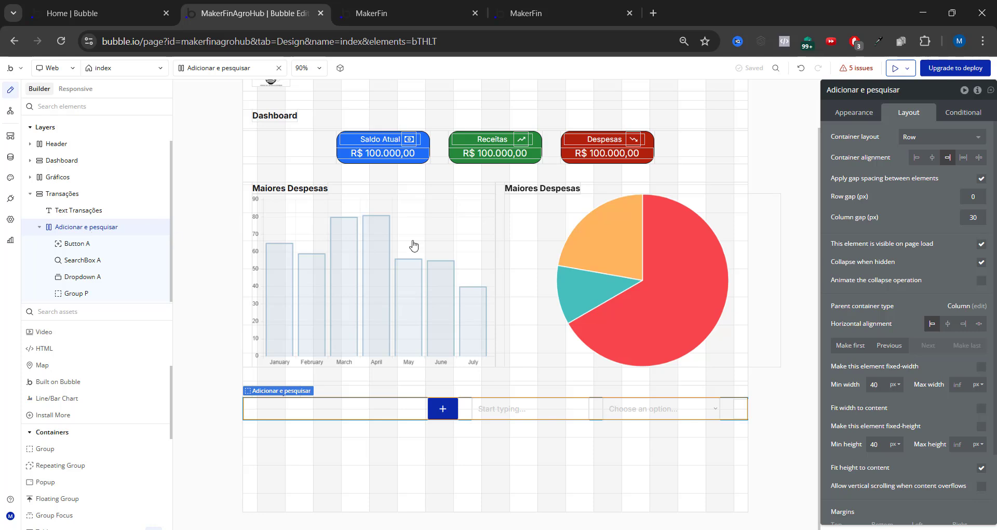
left_click(965, 218)
type("20")
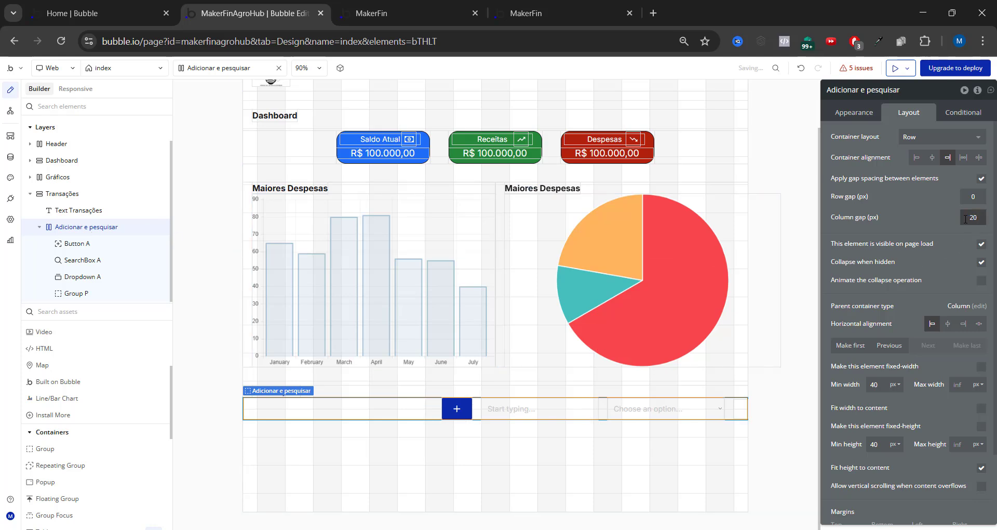
Set the width of the empty group after the dropdown to 20 and check the row spacing in the refreshed preview.
left_click(741, 406)
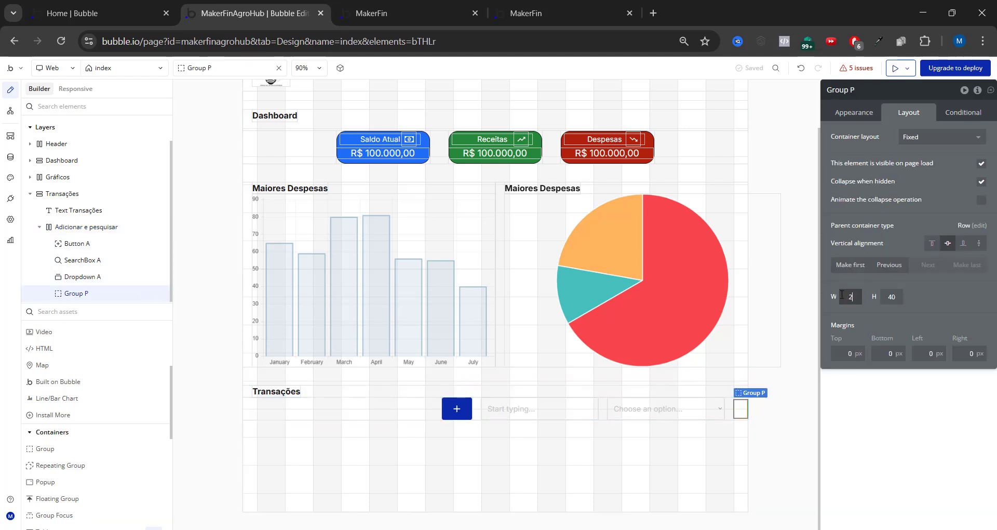
left_click(485, 21)
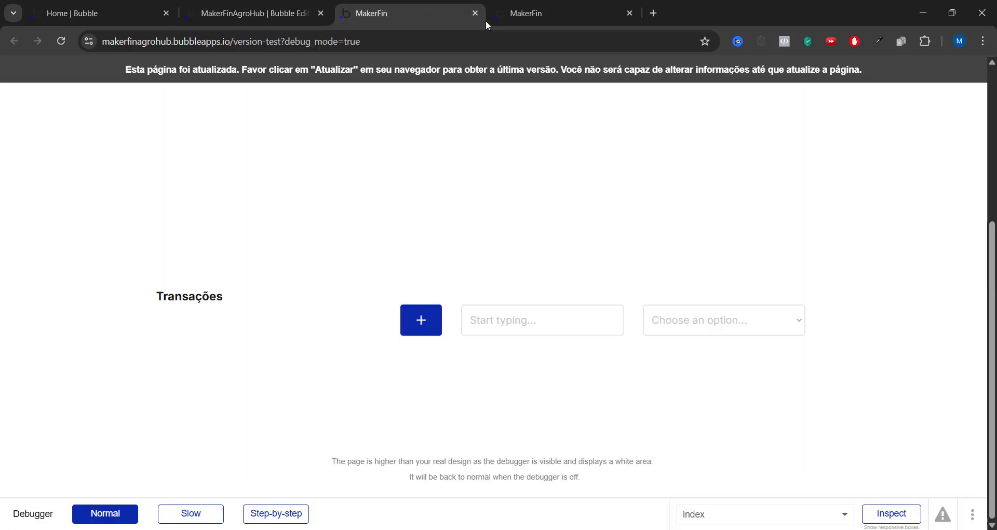
key("F5")
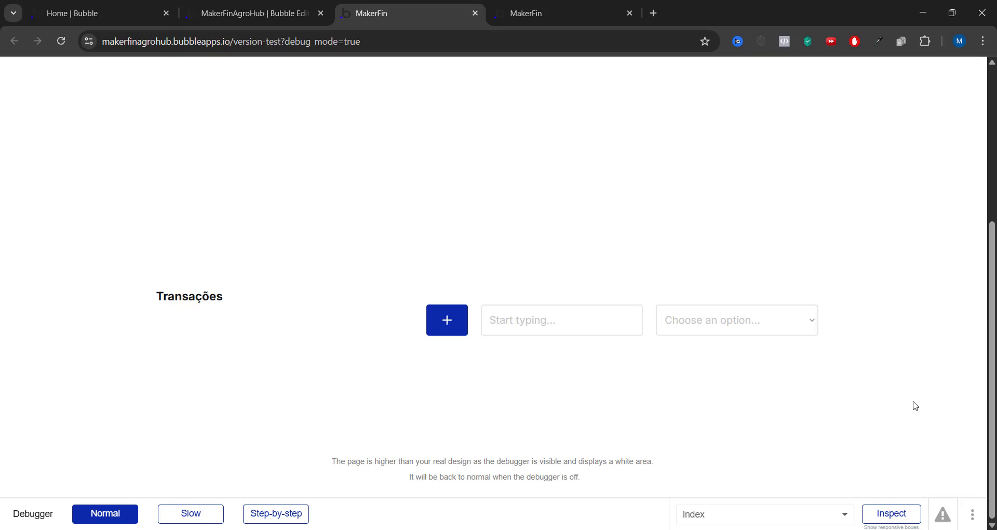
scroll(752, 351, "up", 4)
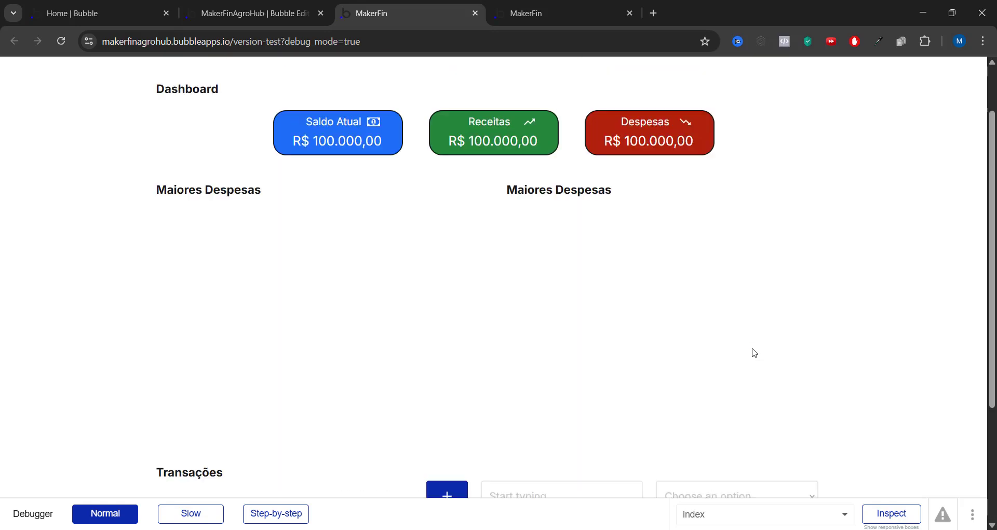
scroll(546, 374, "down", 4)
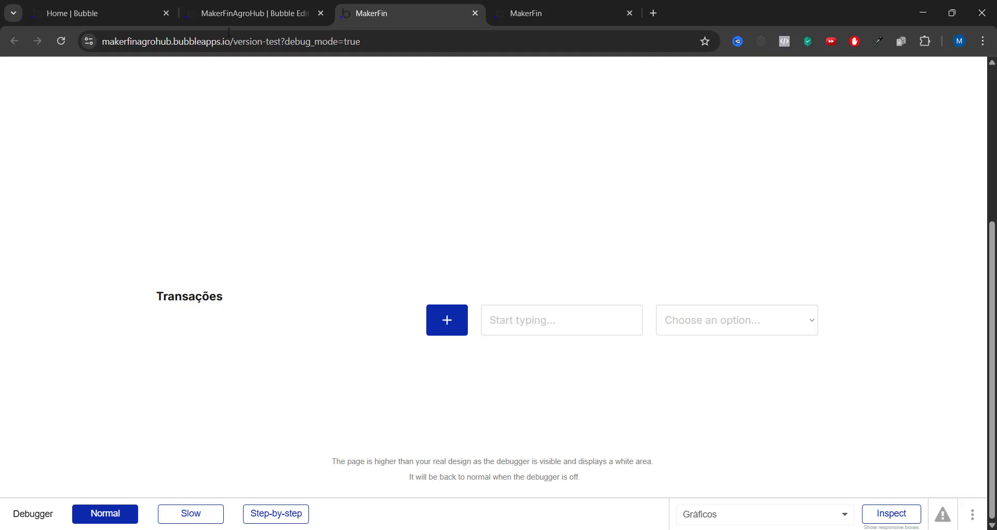
left_click(249, 13)
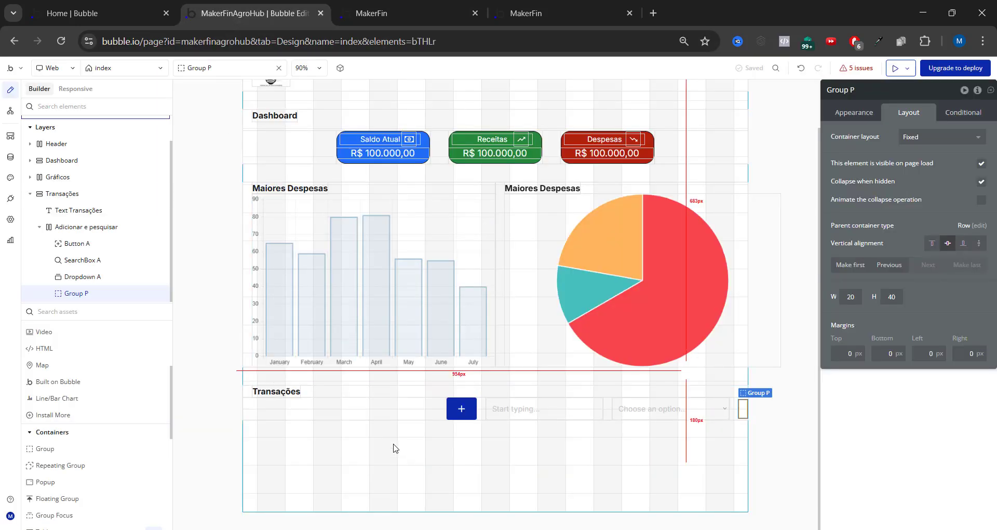
Review the transactions table in the finished MakerFin project and add a Table element below the Transações group in the editor.
scroll(55, 451, "down", 1)
key("Escape")
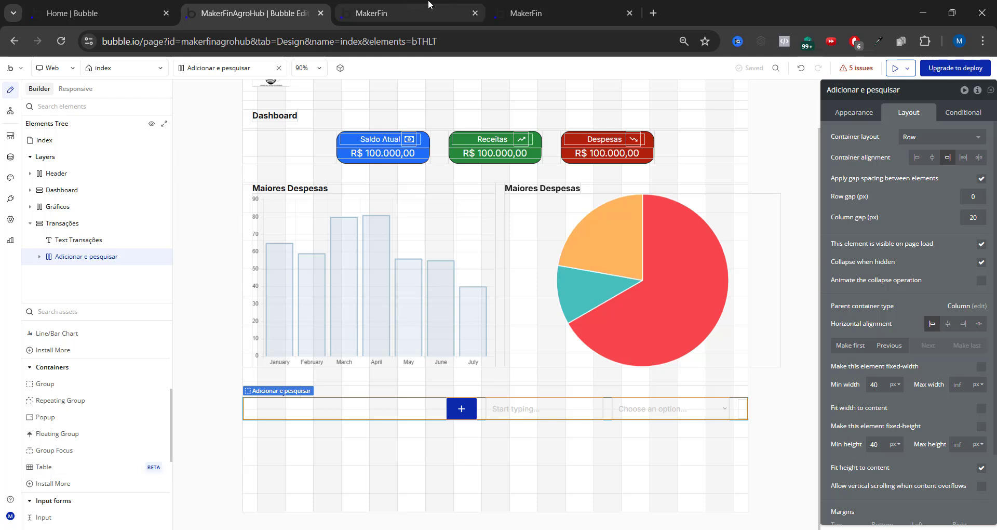
left_click(395, 13)
left_click(532, 7)
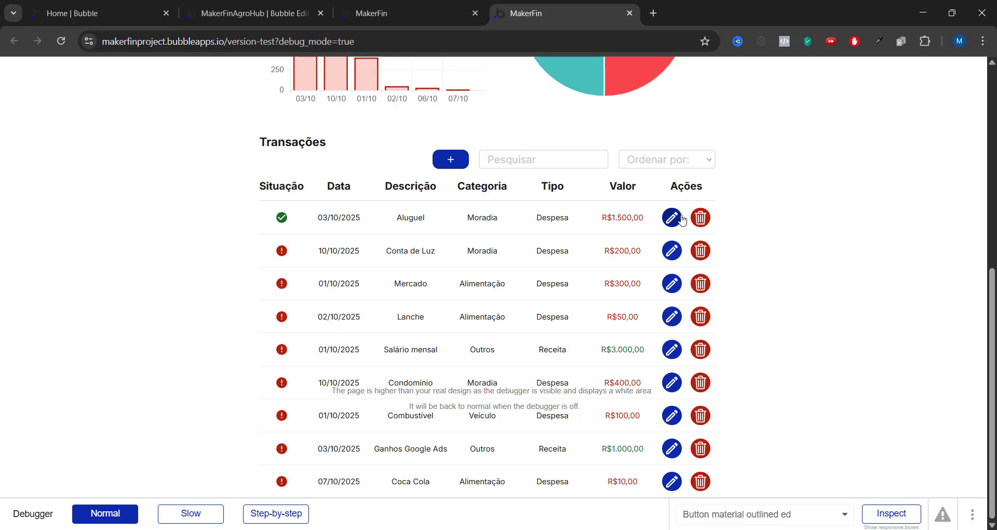
key("ctrl+2")
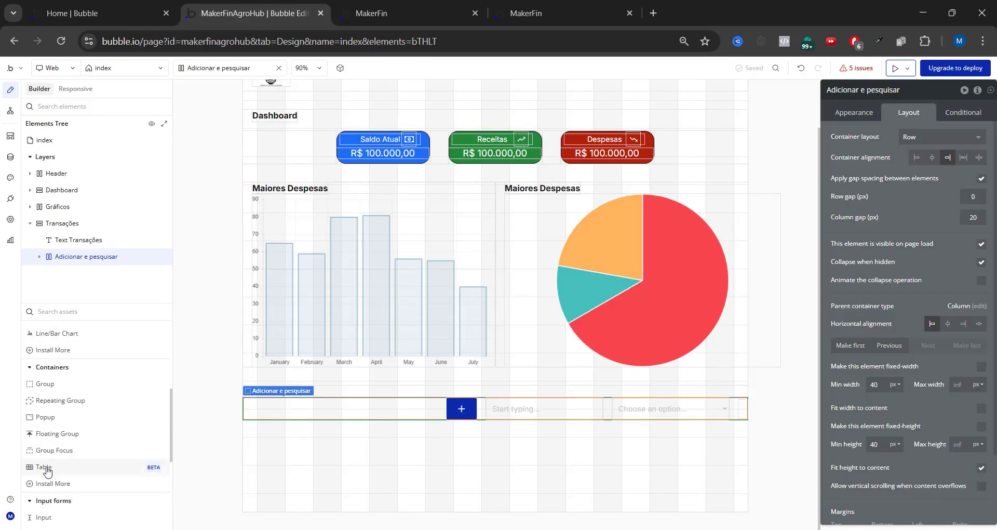
left_click_drag(46, 469, 345, 452)
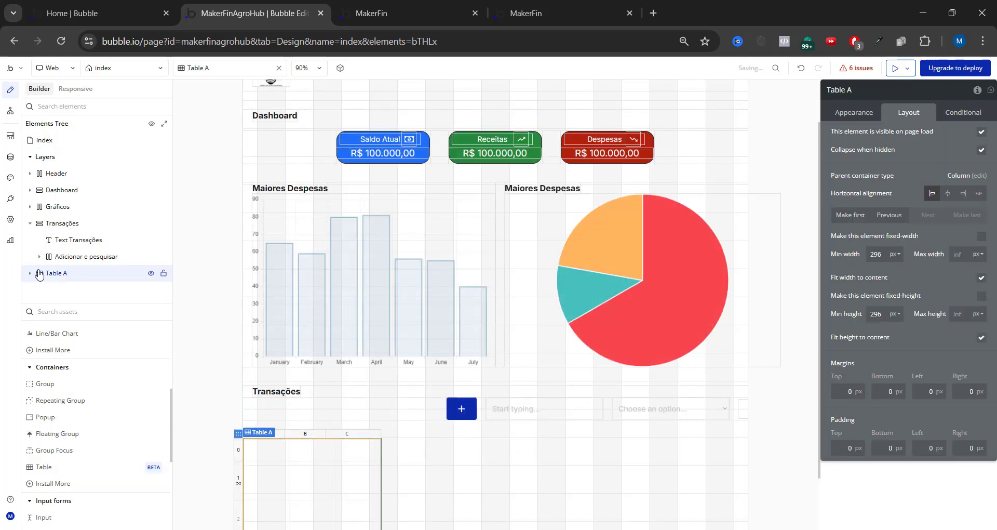
Move the new table into the Transações group and set its top and left margins to 20 px.
left_click(30, 229)
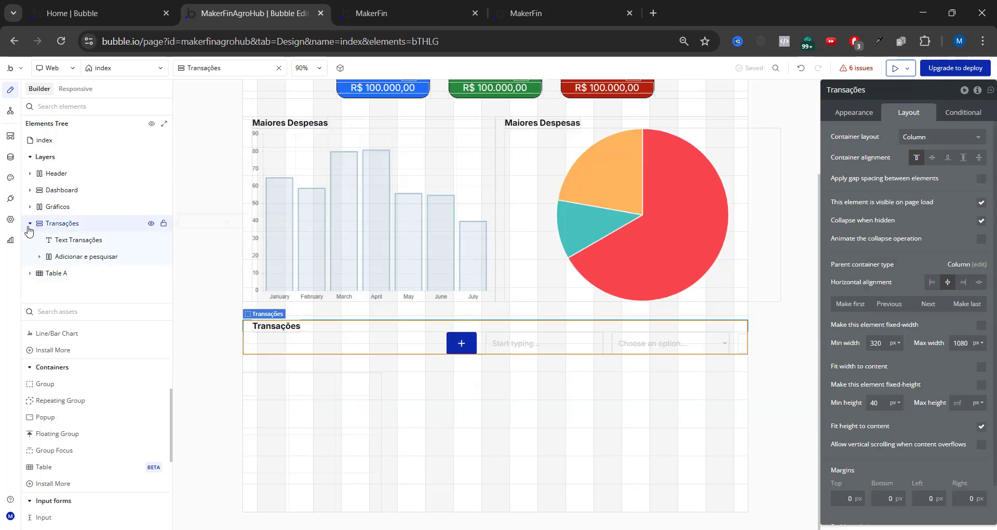
left_click(41, 275)
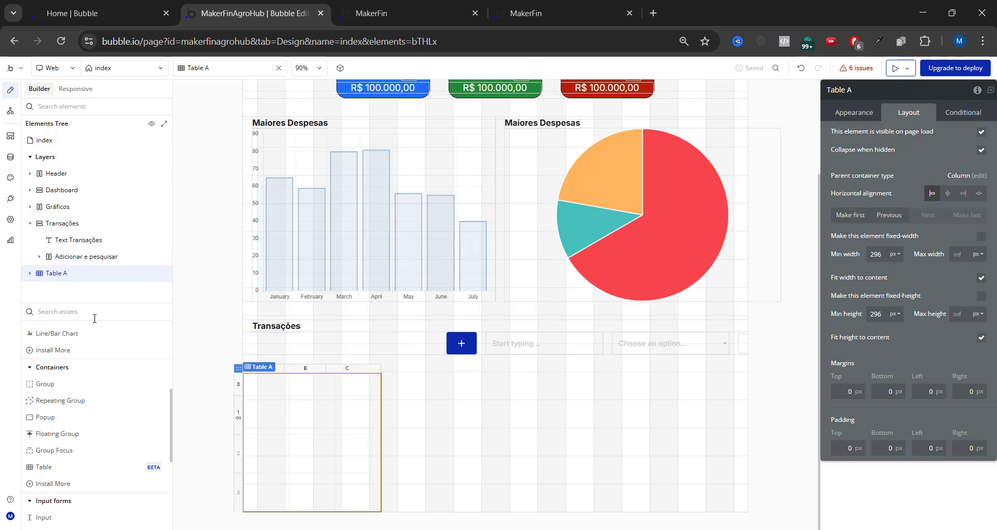
left_click_drag(39, 271, 52, 273)
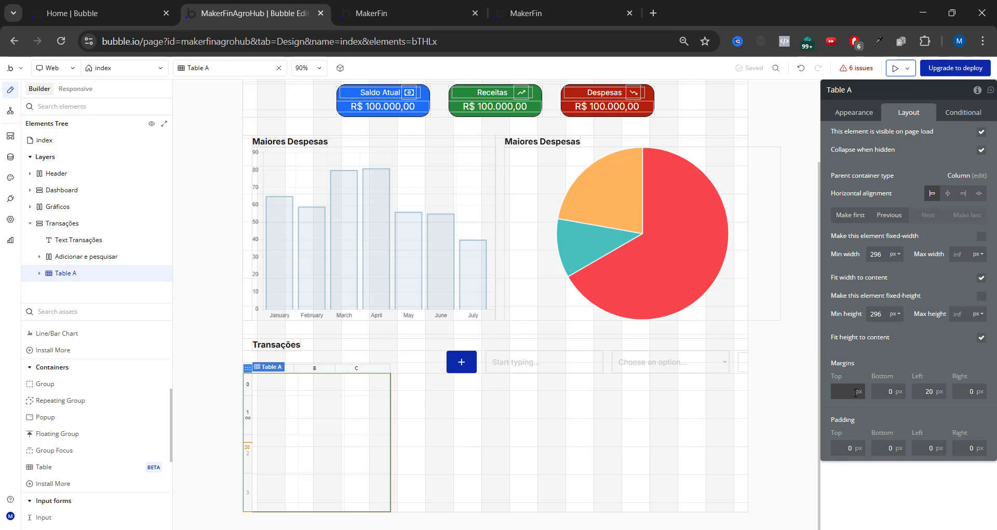
type("0")
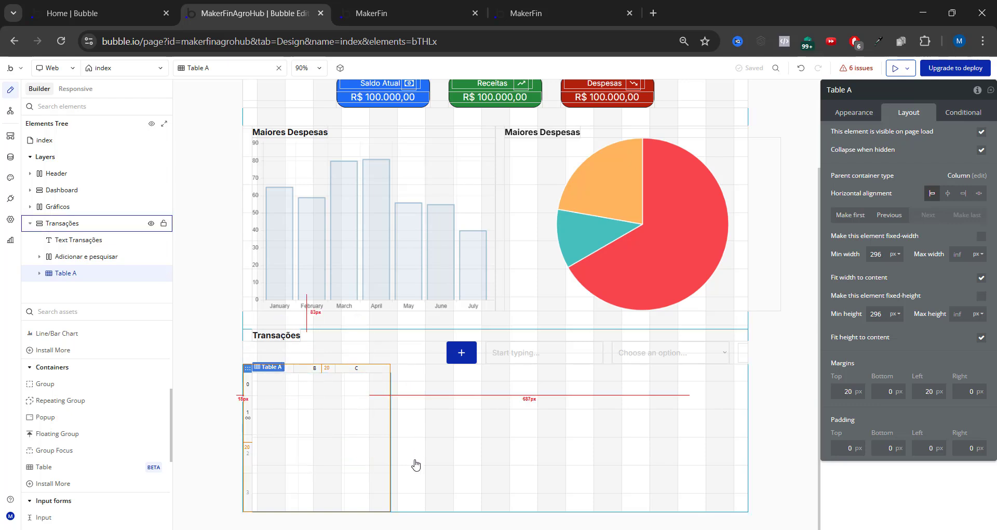
Add a column to the right of the table's column C.
left_click(356, 368)
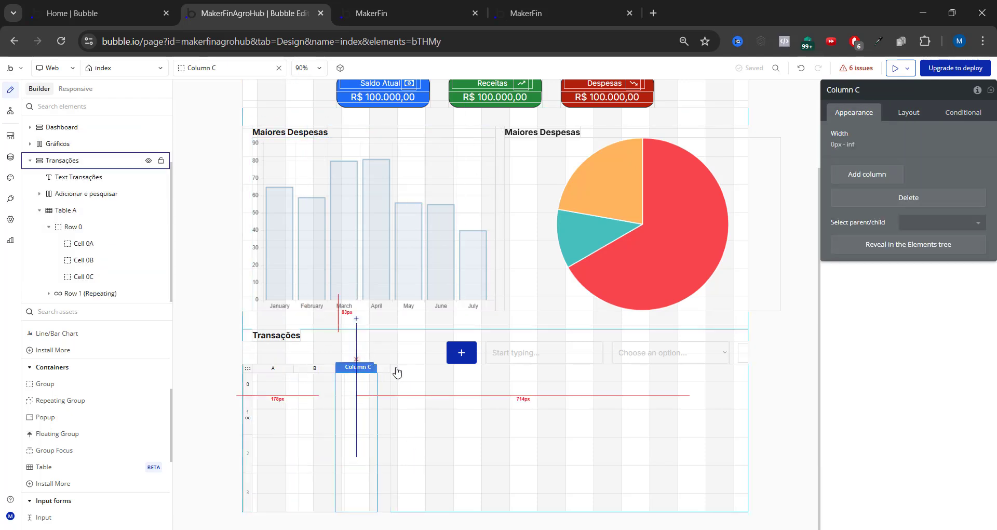
right_click(370, 368)
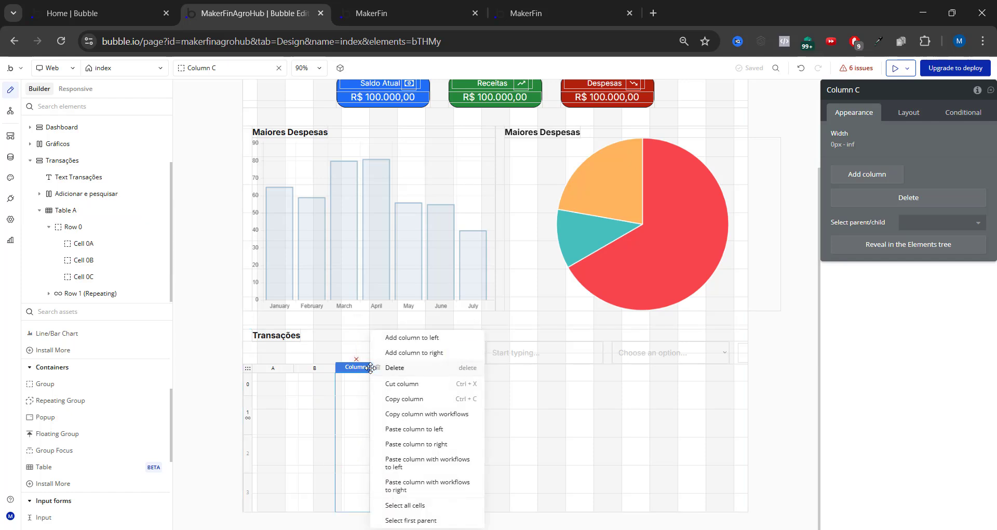
left_click(445, 352)
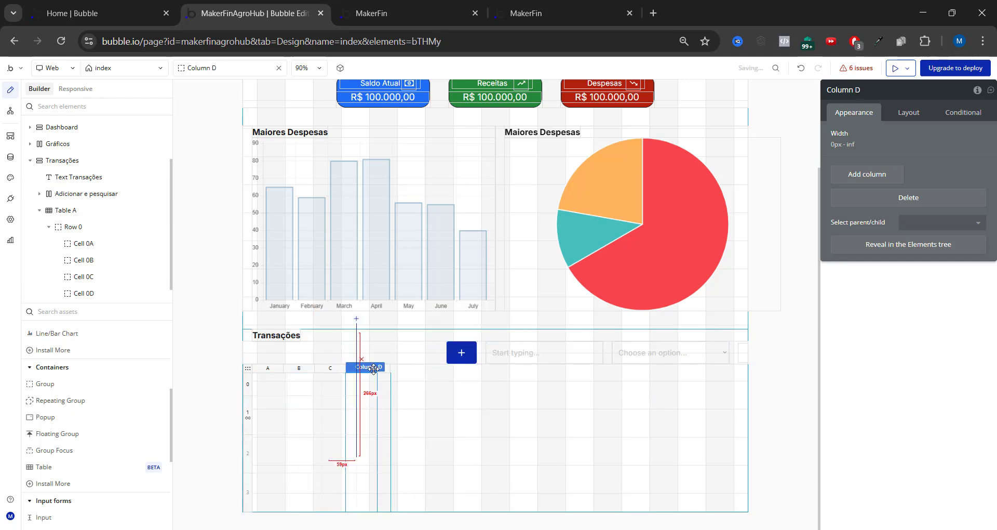
Add a column to the right of the table's column D.
right_click(388, 374)
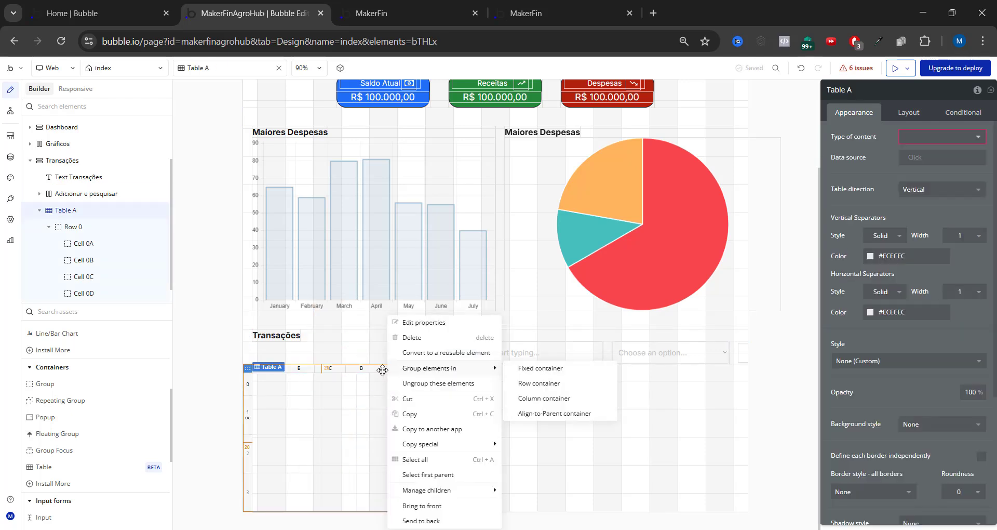
left_click(366, 366)
right_click(366, 367)
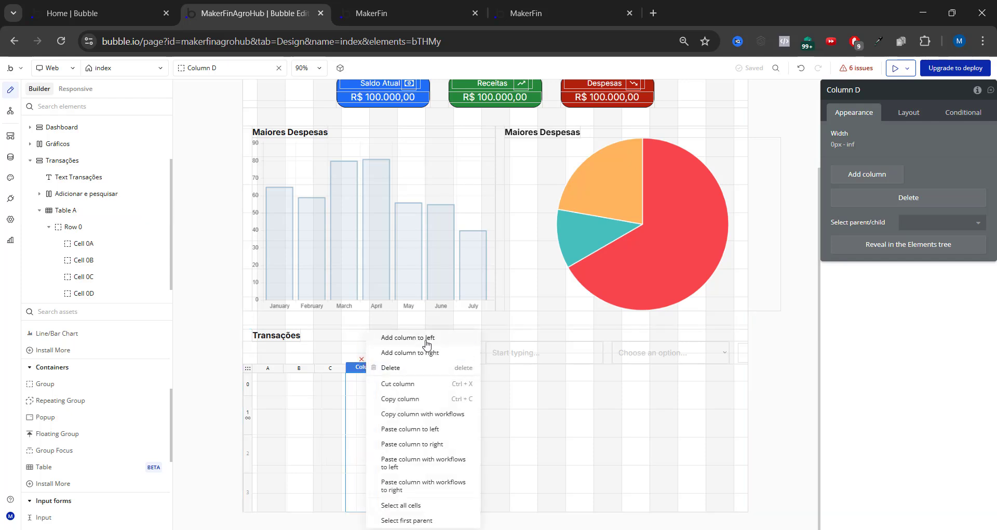
left_click(424, 351)
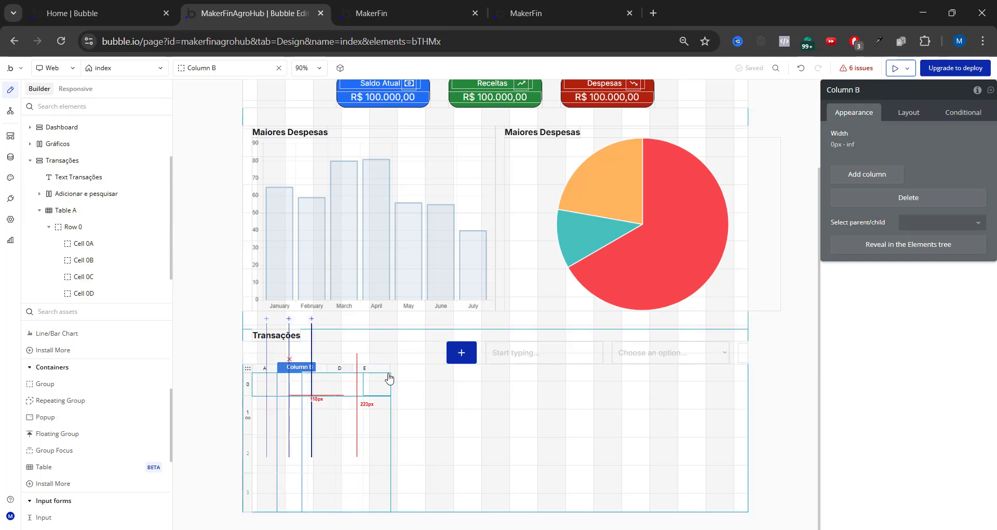
Add two more columns after column E so the table runs from A to G.
left_click(387, 376)
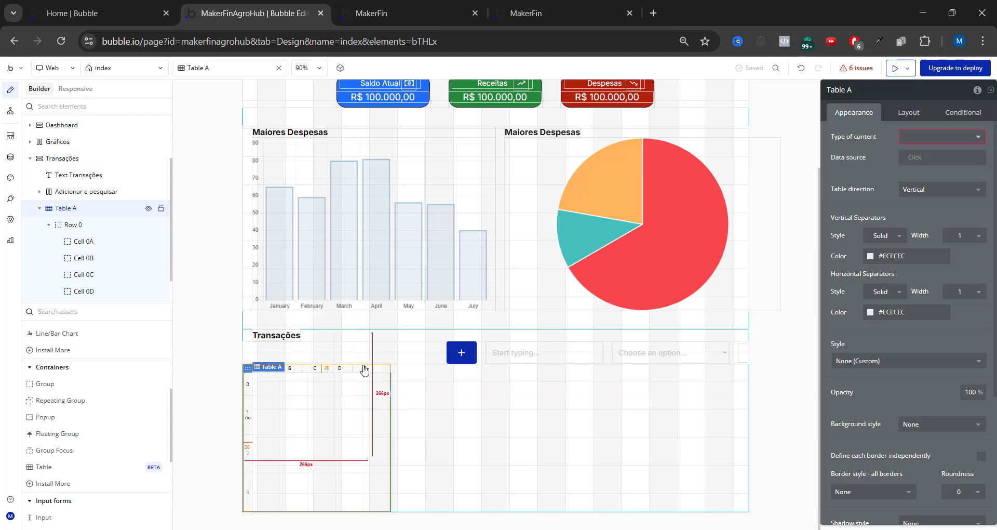
scroll(350, 426, "up", 2)
scroll(351, 411, "down", 3)
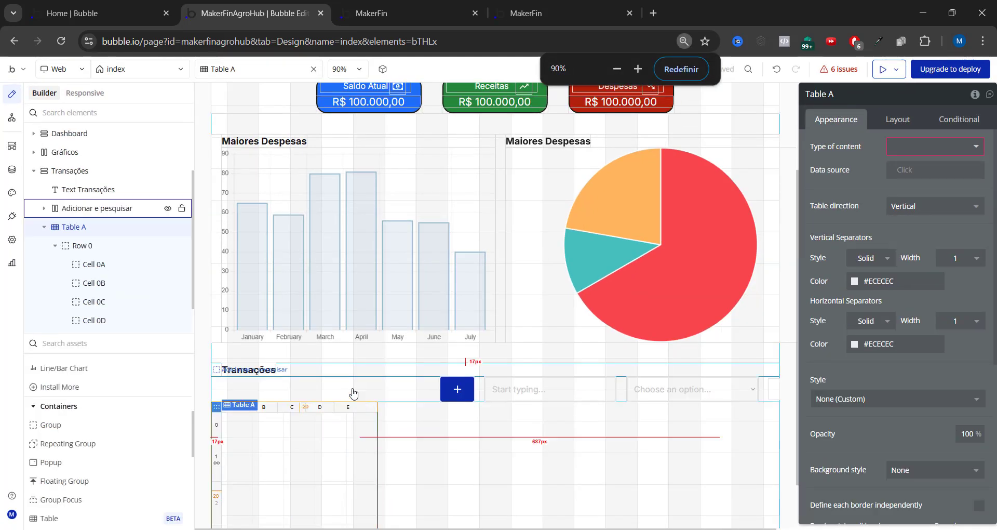
left_click(373, 324)
right_click(372, 324)
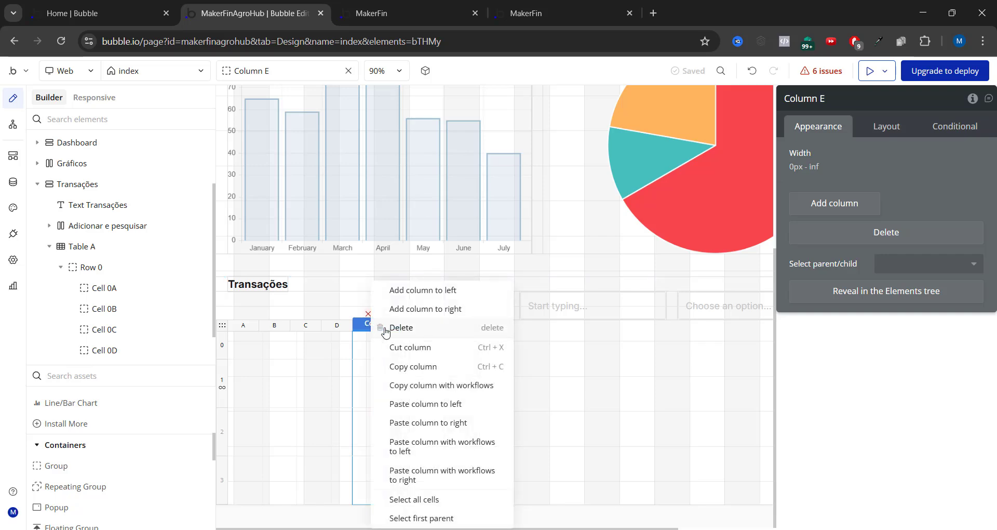
left_click(445, 309)
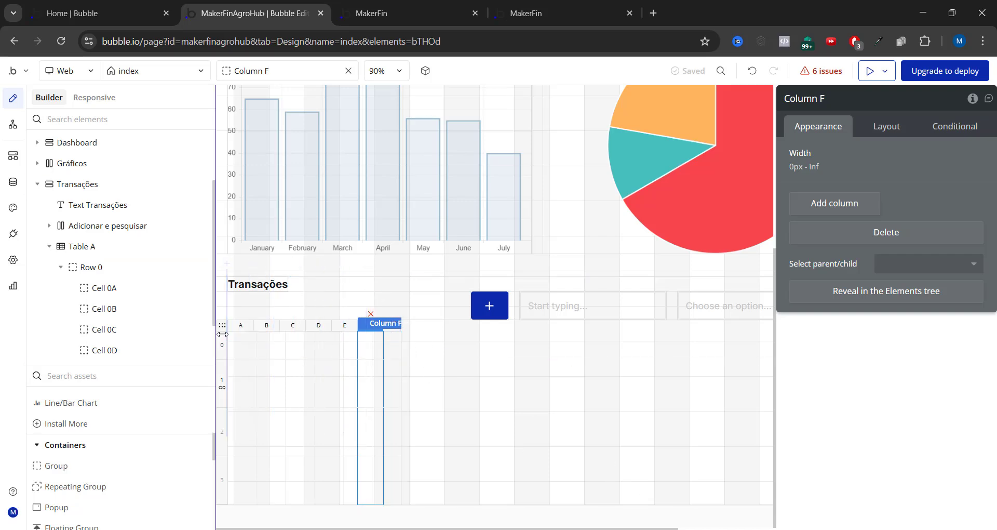
right_click(394, 325)
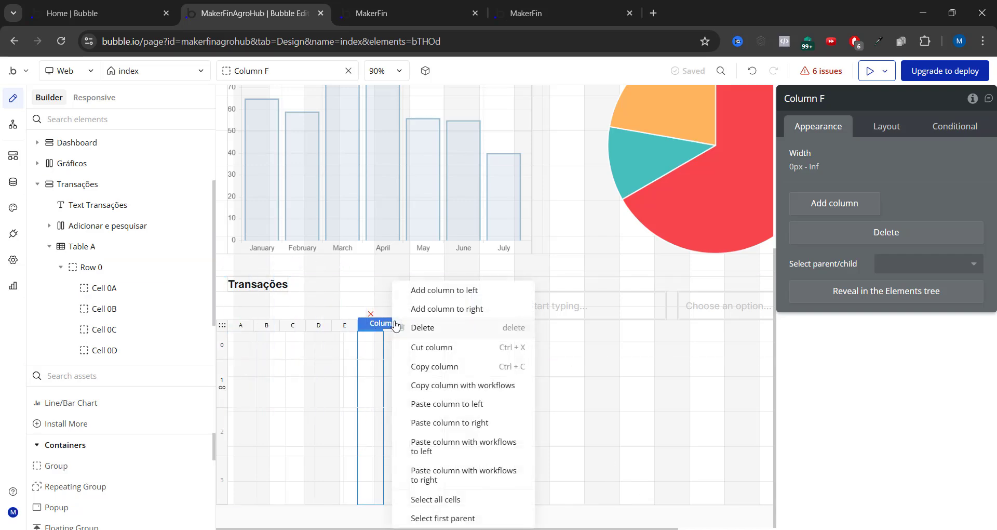
left_click(482, 309)
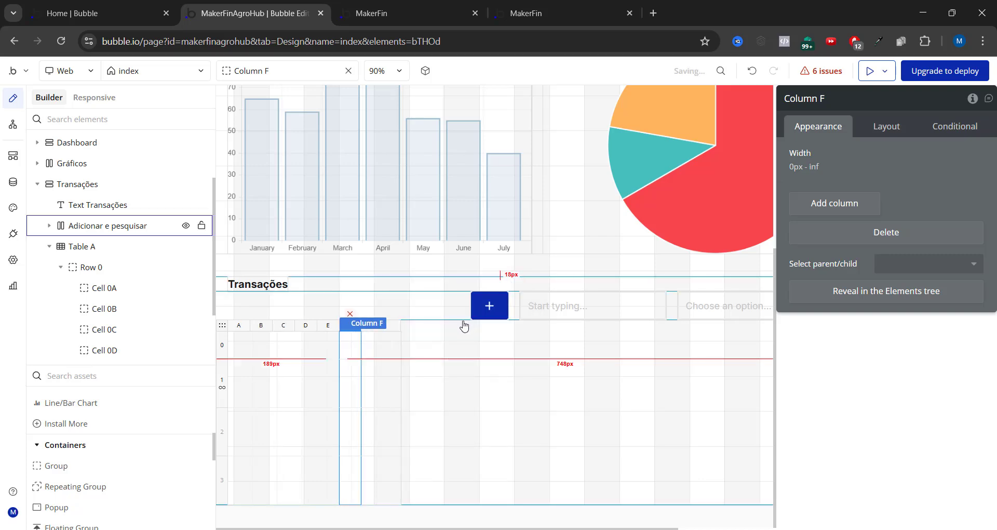
Center the table horizontally with a maximum width of 1080 px, and disable fitting its width and height to content.
left_click(66, 253)
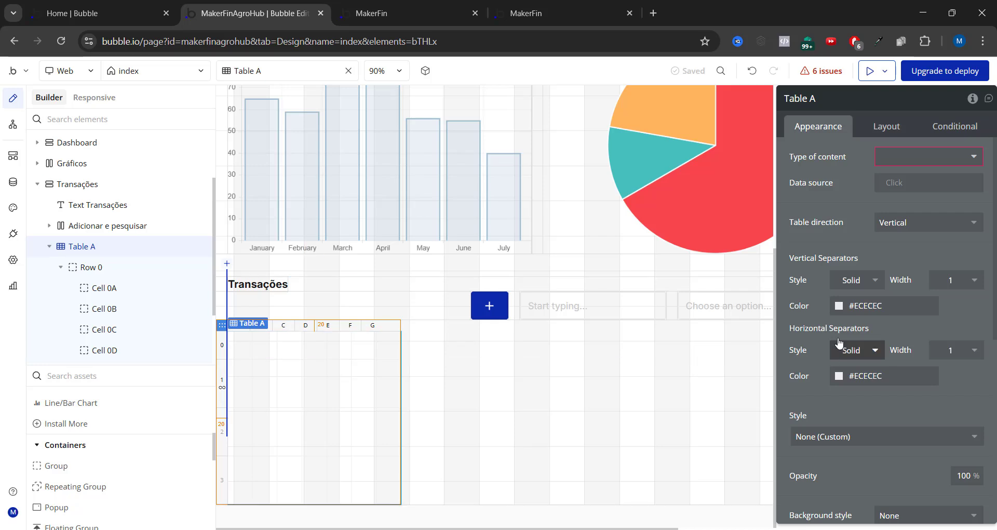
left_click(889, 130)
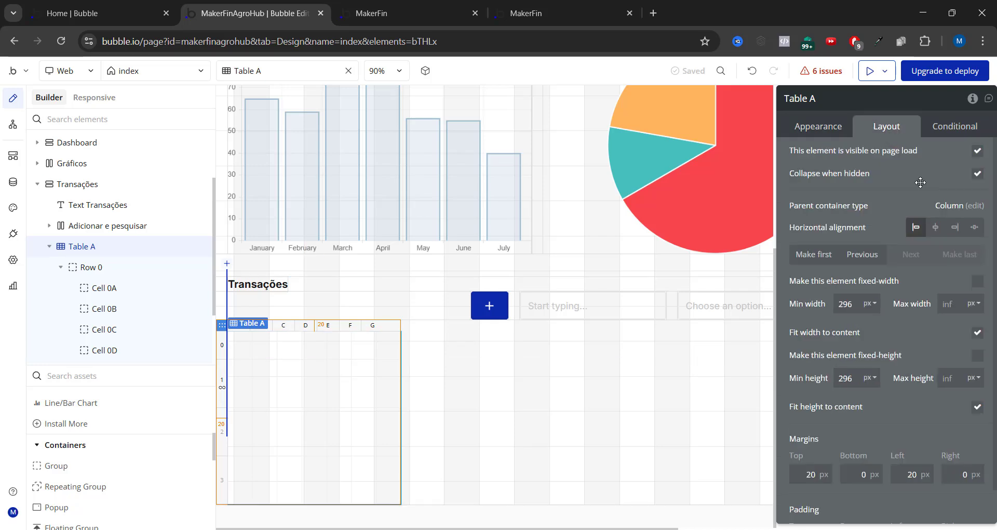
left_click(942, 231)
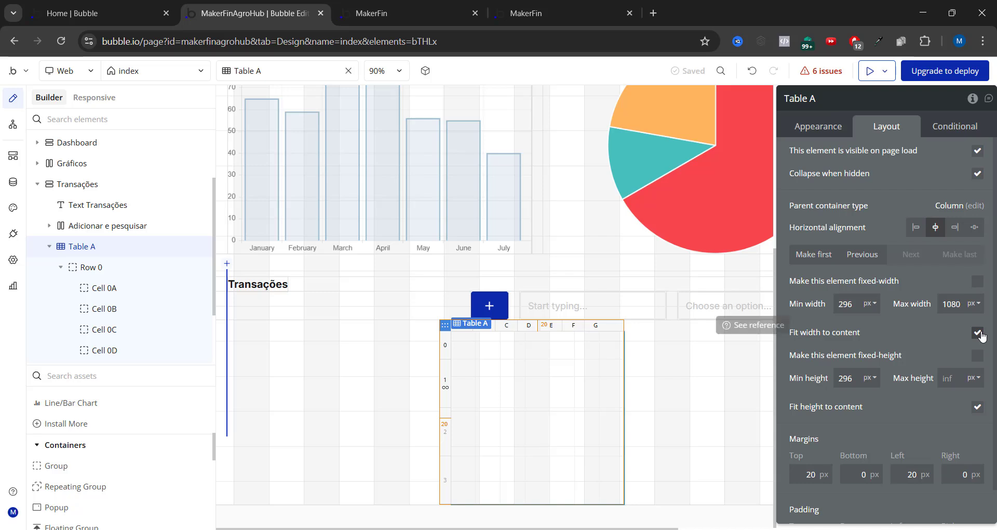
left_click(978, 332)
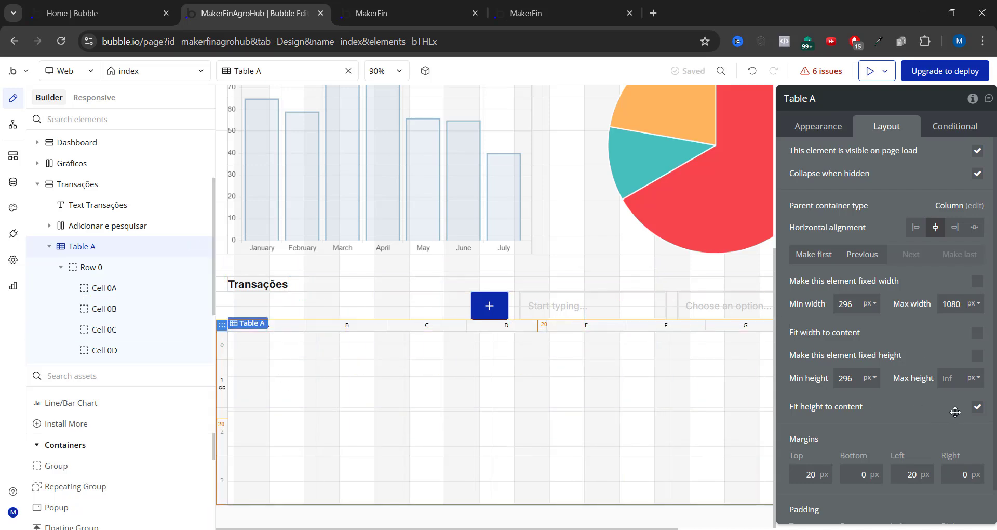
left_click(978, 407)
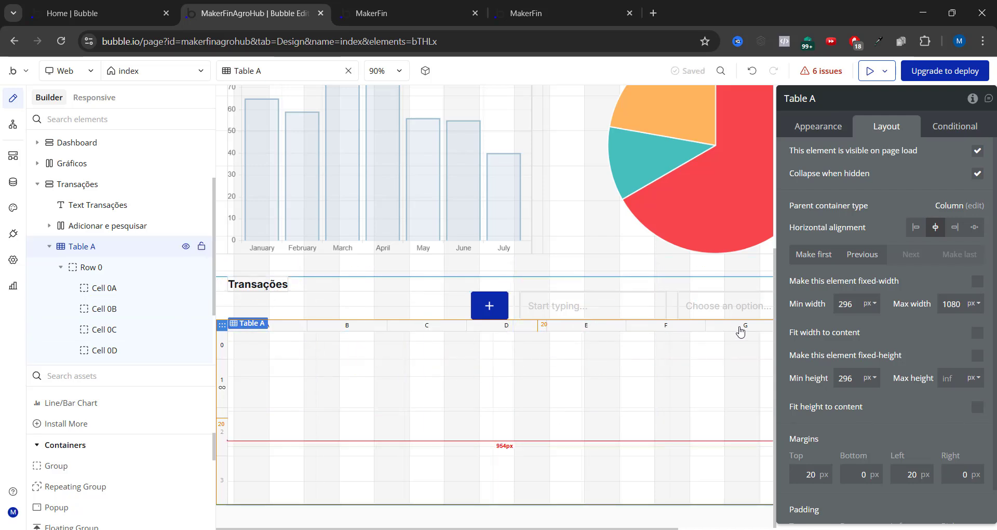
Turn off element borders in the editor view and select the first cell of the table's header row.
left_click(292, 340)
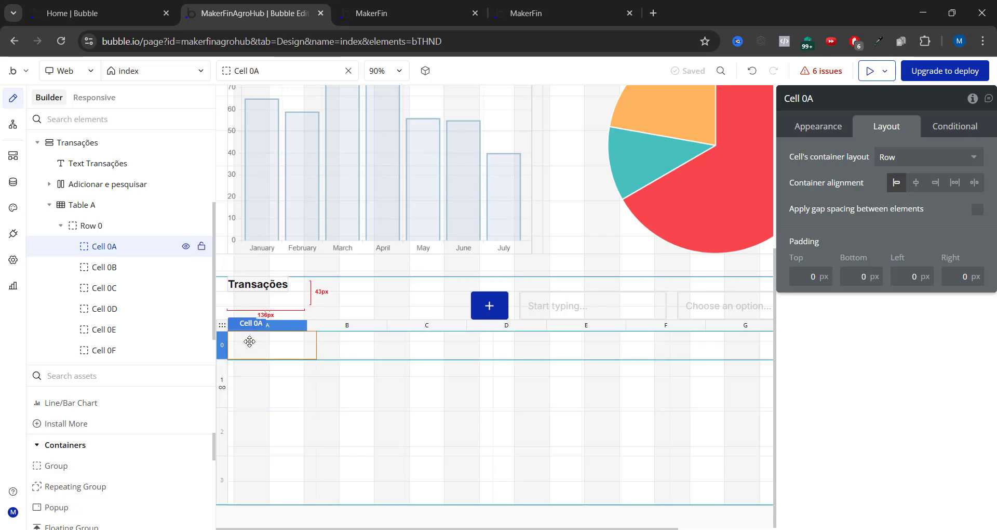
left_click(350, 339)
left_click(457, 344)
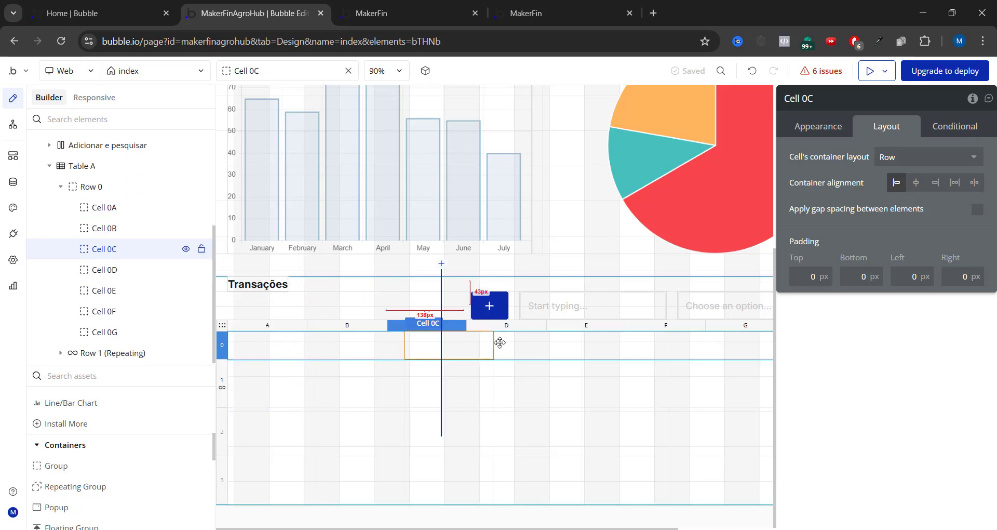
left_click(302, 321)
left_click(16, 70)
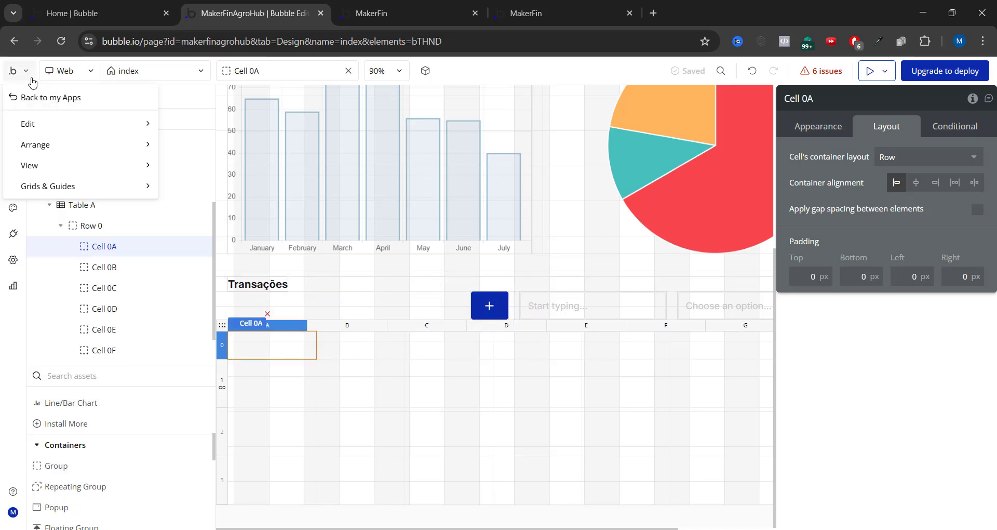
mouse_move(90, 165)
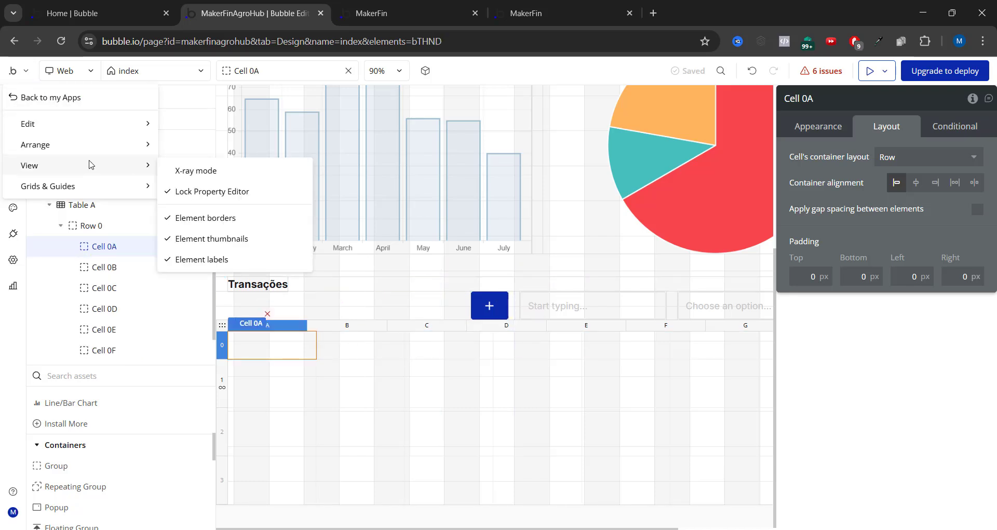
left_click(224, 223)
left_click(403, 367)
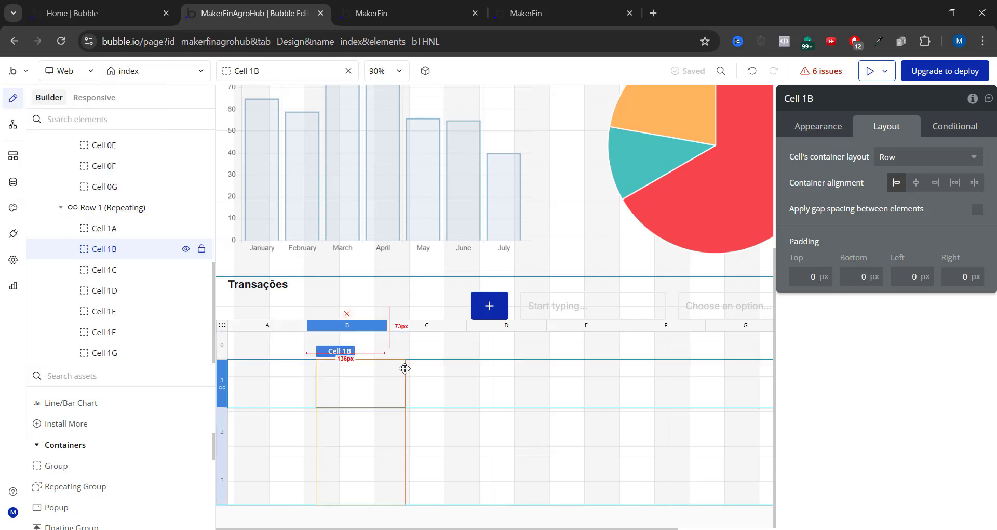
left_click(291, 347)
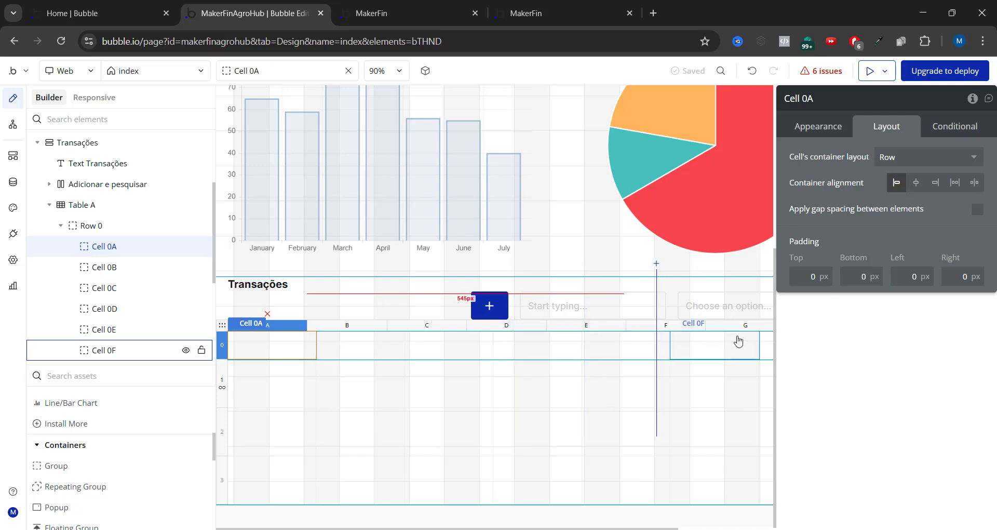
Check the column headings of the transactions table in the finished MakerFin preview and return to the MakerFinAgroHub editor.
key("ctrl+Tab")
key("ctrl+Tab")
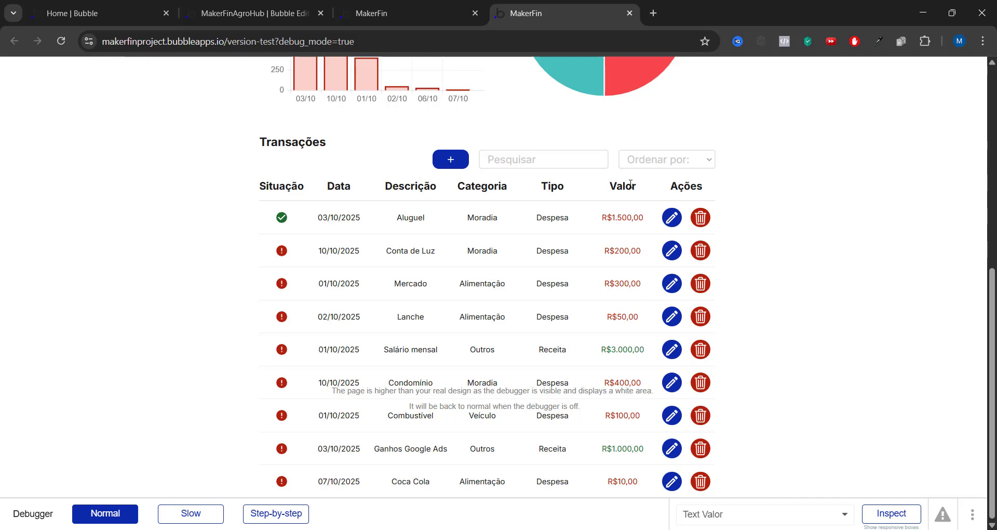
left_click(429, 11)
left_click(306, 10)
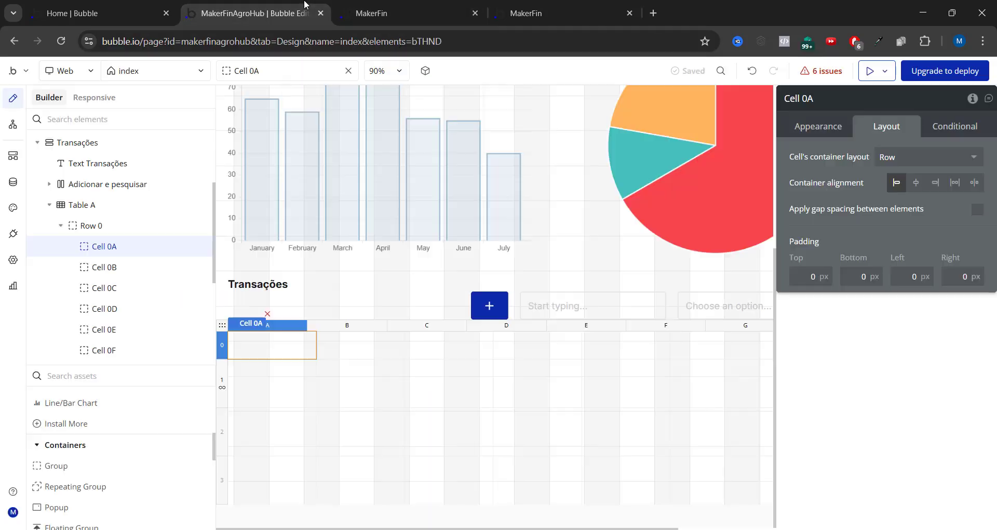